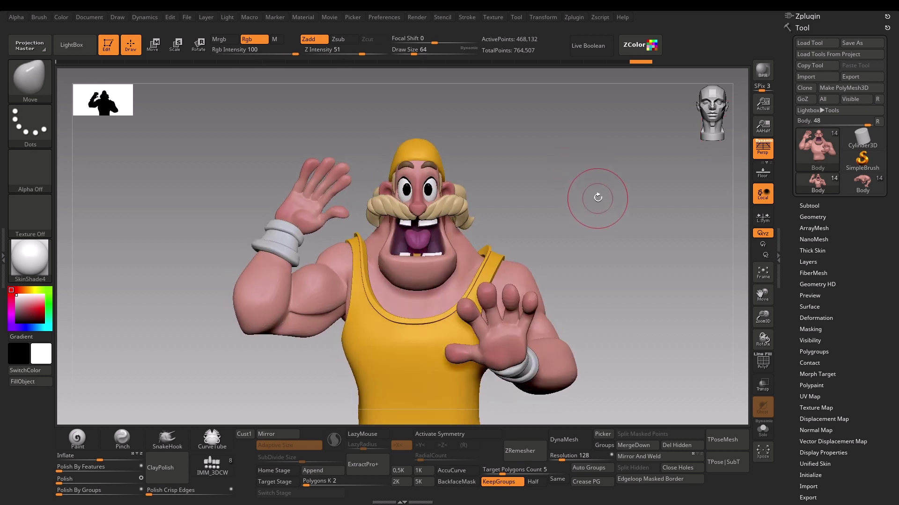
{"action": "left_click_drag", "start_coordinate": [598, 198], "coordinate": [593, 193]}
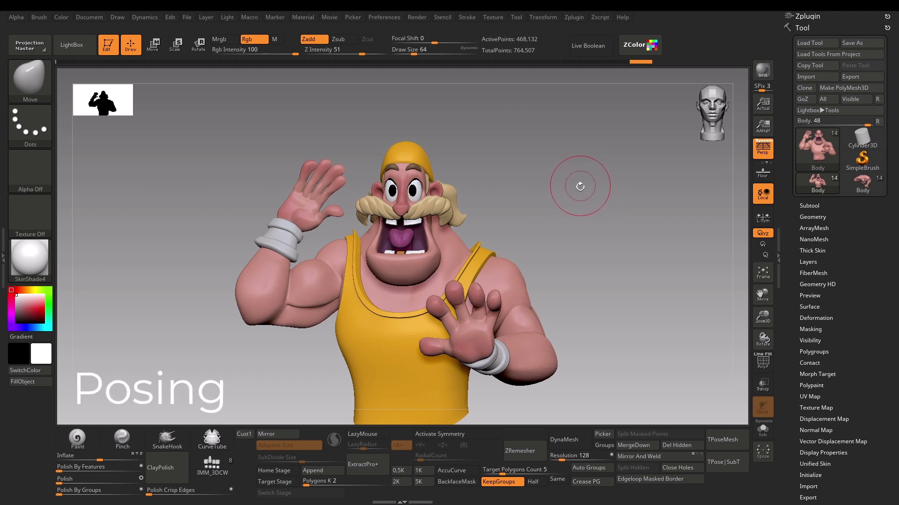
{"action": "left_click_drag", "start_coordinate": [579, 188], "coordinate": [525, 178]}
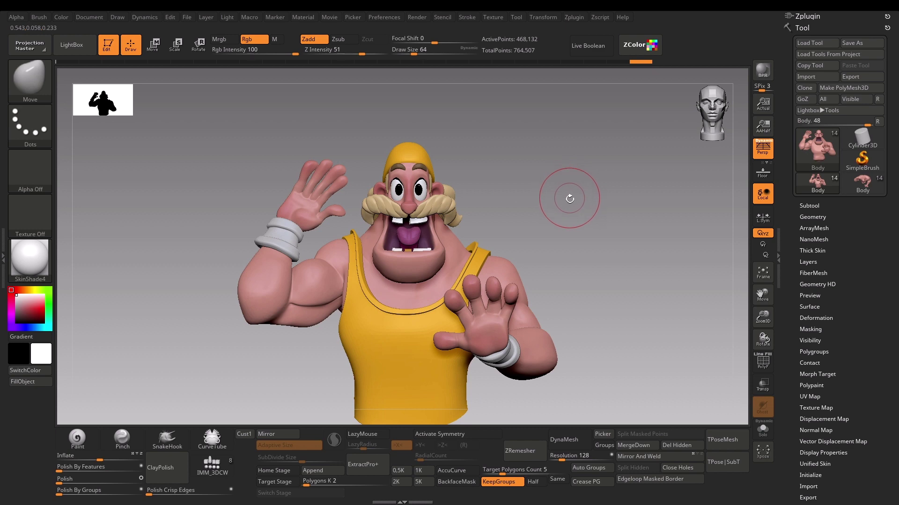
{"action": "mouse_move", "coordinate": [570, 199]}
{"action": "left_mouse_down"}
{"action": "mouse_move", "coordinate": [554, 202]}
{"action": "mouse_move", "coordinate": [566, 200]}
{"action": "left_mouse_up"}
{"action": "mouse_move", "coordinate": [617, 210]}
{"action": "left_mouse_down"}
{"action": "mouse_move", "coordinate": [517, 222]}
{"action": "mouse_move", "coordinate": [619, 215]}
{"action": "left_mouse_up"}
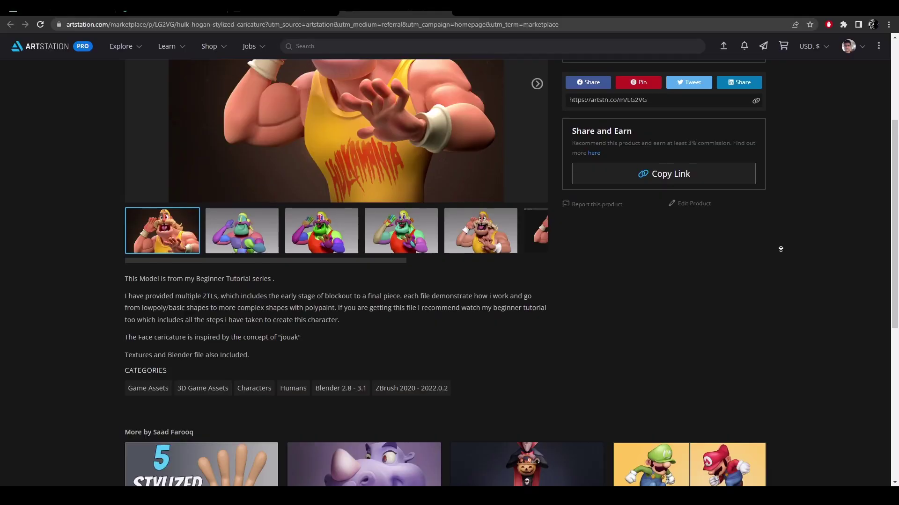
Browse the ArtStation page of the Hulk Hogan Stylized/Caricature model and view its blockout and progress preview images.
{"action": "scroll", "coordinate": [780, 249], "scroll_direction": "up", "scroll_amount": 1}
{"action": "scroll", "coordinate": [780, 249], "scroll_direction": "up", "scroll_amount": 2}
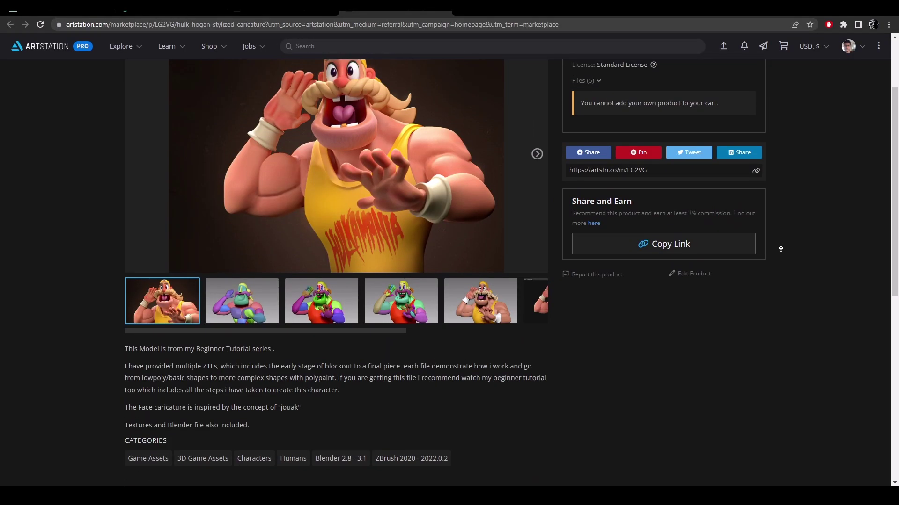
{"action": "scroll", "coordinate": [780, 249], "scroll_direction": "up", "scroll_amount": 2}
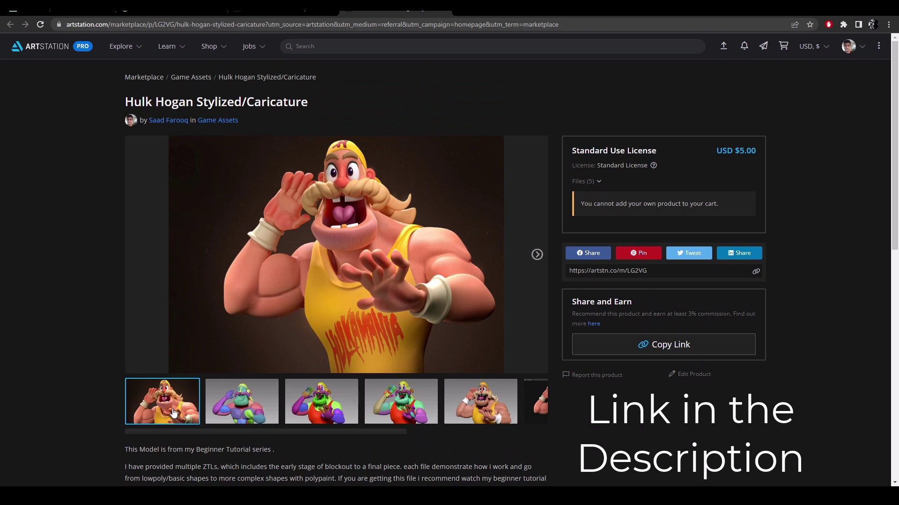
{"action": "left_click", "coordinate": [242, 413]}
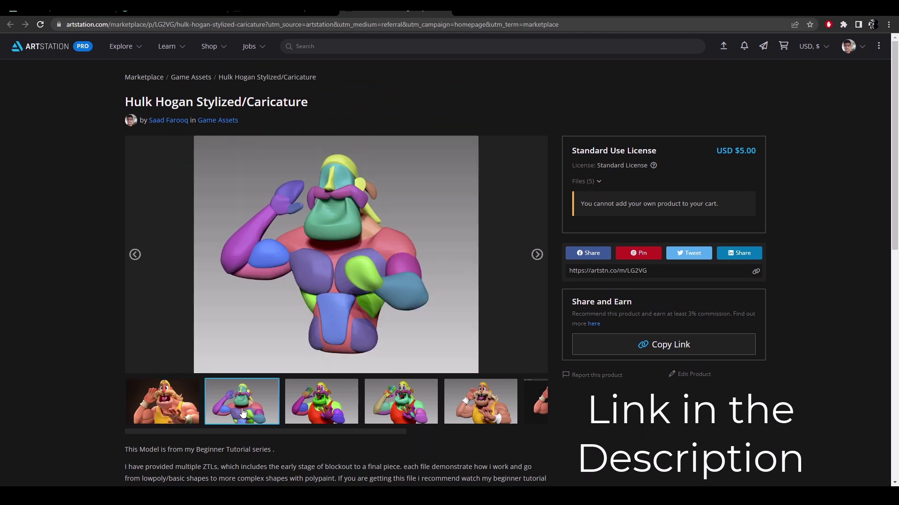
{"action": "left_click", "coordinate": [321, 411]}
{"action": "left_click", "coordinate": [380, 414]}
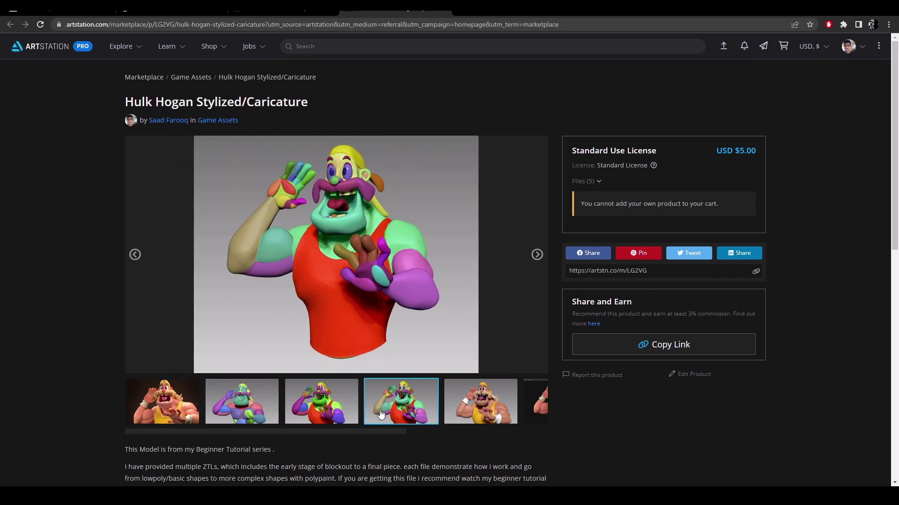
{"action": "left_click", "coordinate": [468, 416]}
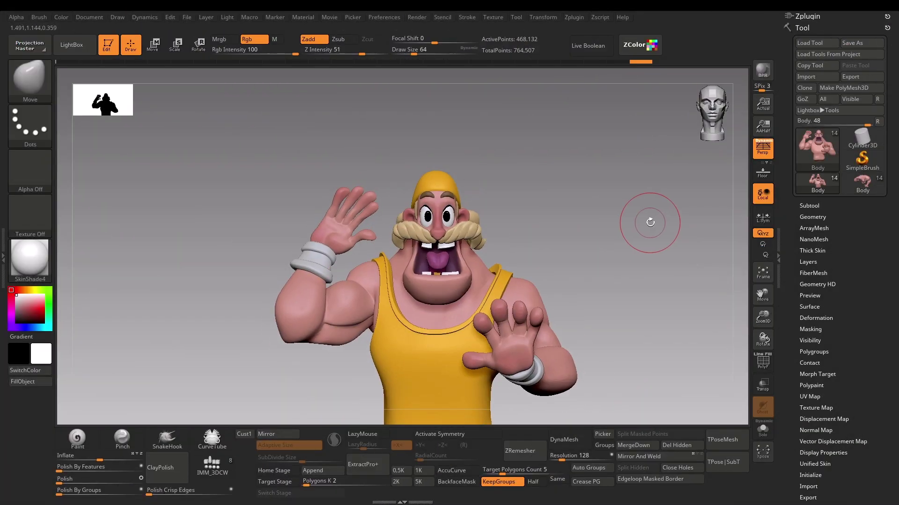
Return to ZBrush and expand the Transpose Master plugin options to locate the TPoseMesh and TPose|SubT commands.
{"action": "left_click_drag", "start_coordinate": [620, 227], "coordinate": [610, 224], "text": "alt"}
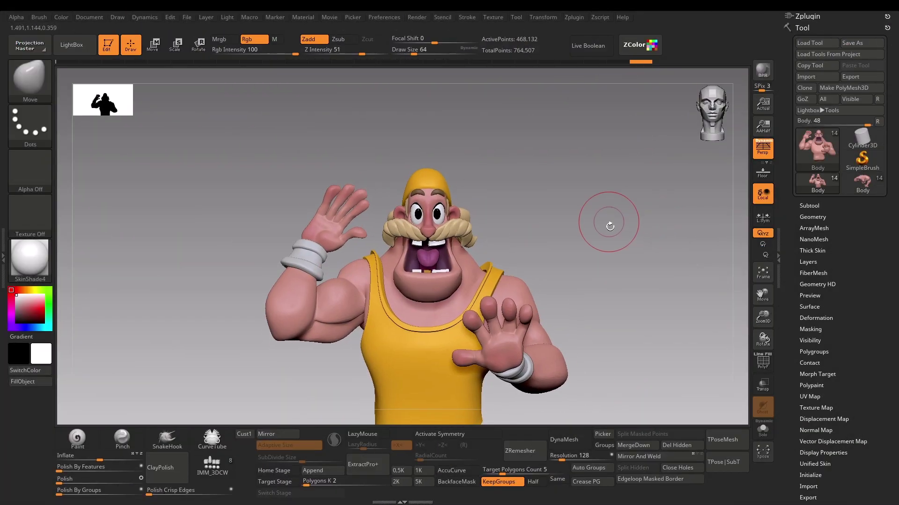
{"action": "mouse_move", "coordinate": [624, 255]}
{"action": "left_mouse_down"}
{"action": "mouse_move", "coordinate": [626, 244]}
{"action": "mouse_move", "coordinate": [576, 242]}
{"action": "mouse_move", "coordinate": [580, 253]}
{"action": "mouse_move", "coordinate": [648, 253]}
{"action": "mouse_move", "coordinate": [620, 253]}
{"action": "mouse_move", "coordinate": [630, 249]}
{"action": "left_mouse_up"}
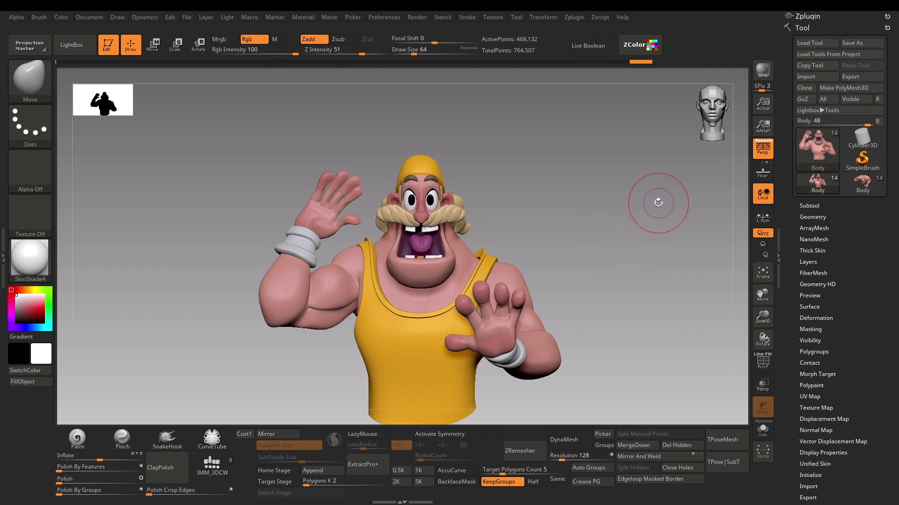
{"action": "left_click", "coordinate": [576, 18]}
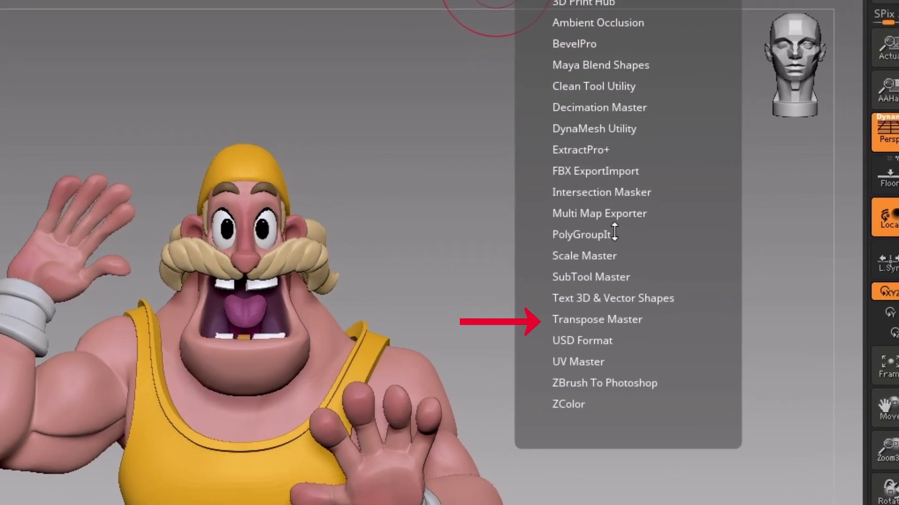
{"action": "left_click", "coordinate": [612, 320]}
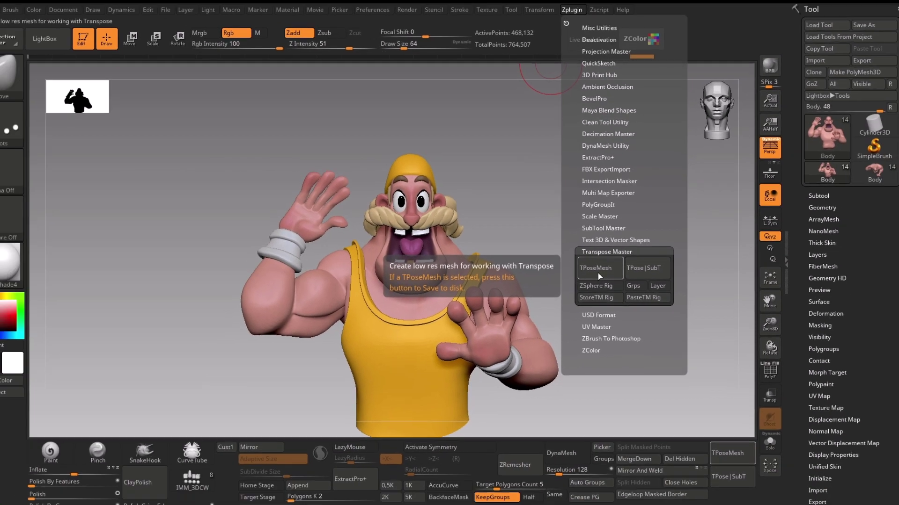
{"action": "left_click", "coordinate": [808, 16]}
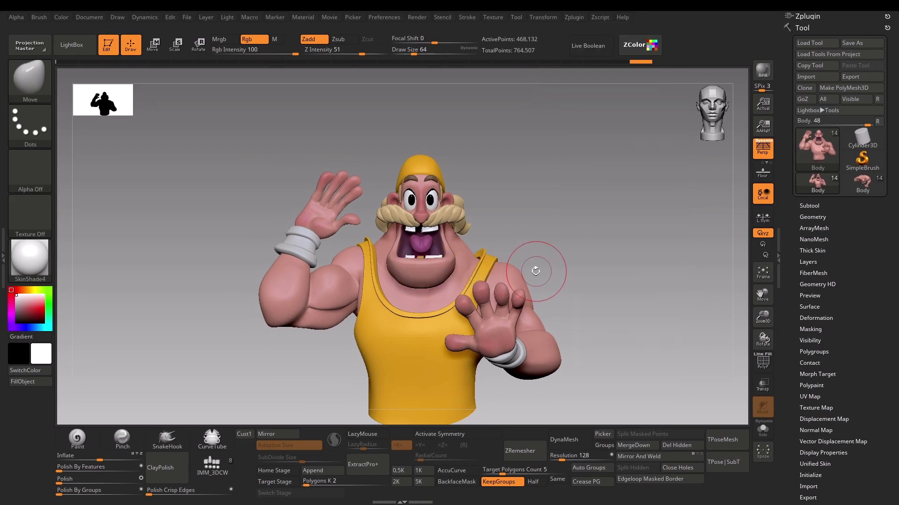
Expand the character's Subtool list to look over its separate parts and review the Transpose Master options again.
{"action": "left_click", "coordinate": [805, 205]}
{"action": "mouse_move", "coordinate": [839, 175]}
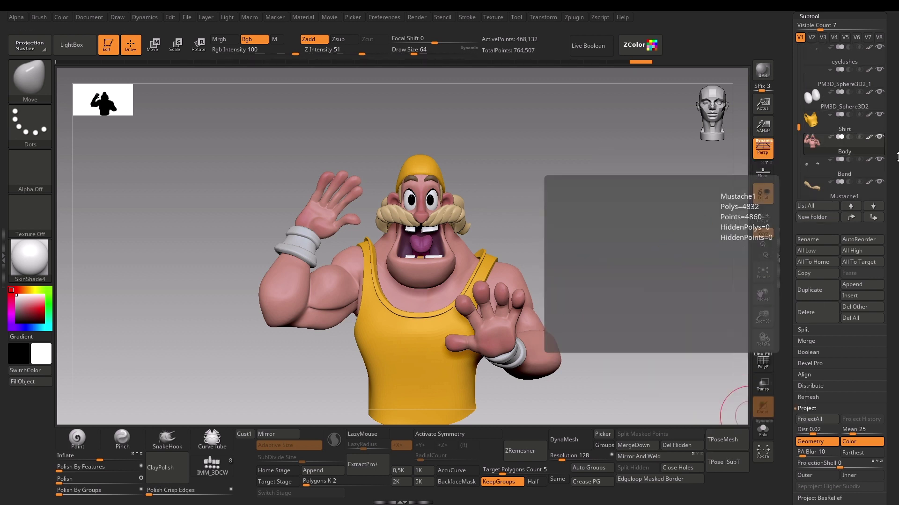
{"action": "scroll", "coordinate": [861, 187], "scroll_direction": "up", "scroll_amount": 5}
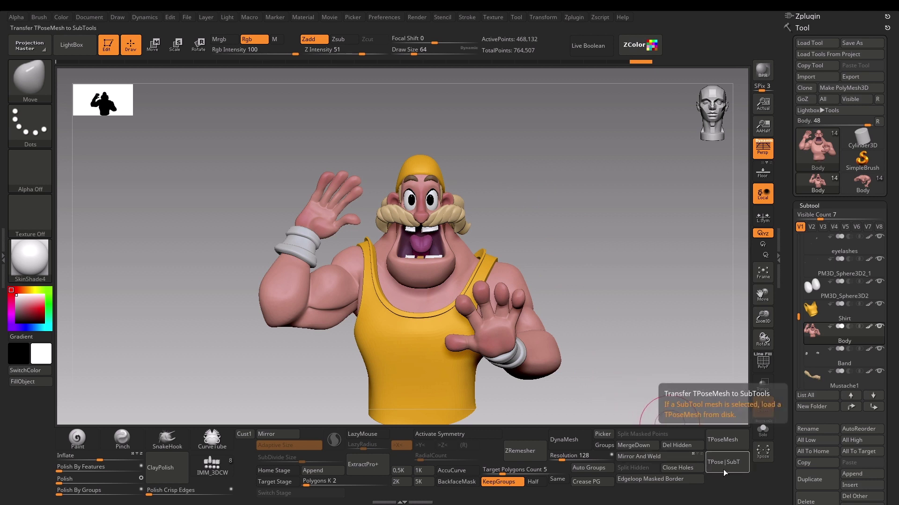
{"action": "mouse_move", "coordinate": [830, 339]}
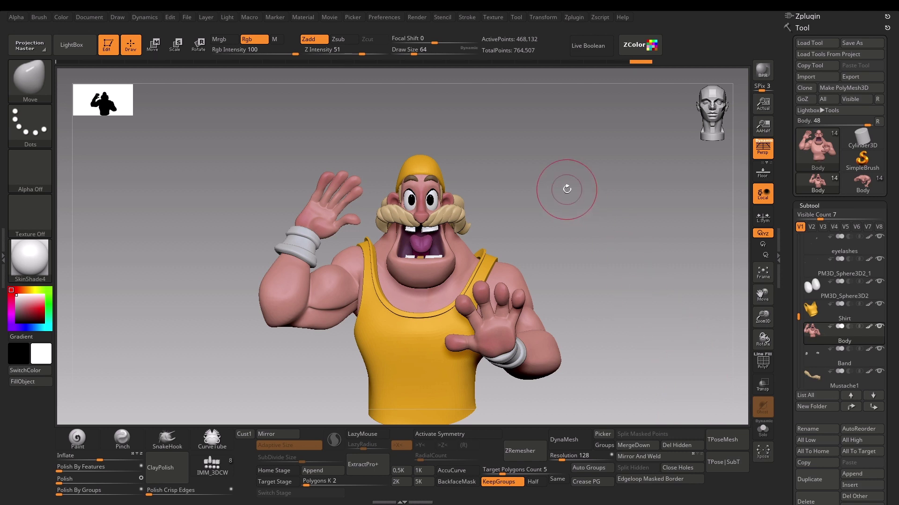
{"action": "mouse_move", "coordinate": [566, 186]}
{"action": "left_mouse_down"}
{"action": "mouse_move", "coordinate": [567, 198]}
{"action": "mouse_move", "coordinate": [575, 190]}
{"action": "left_mouse_up"}
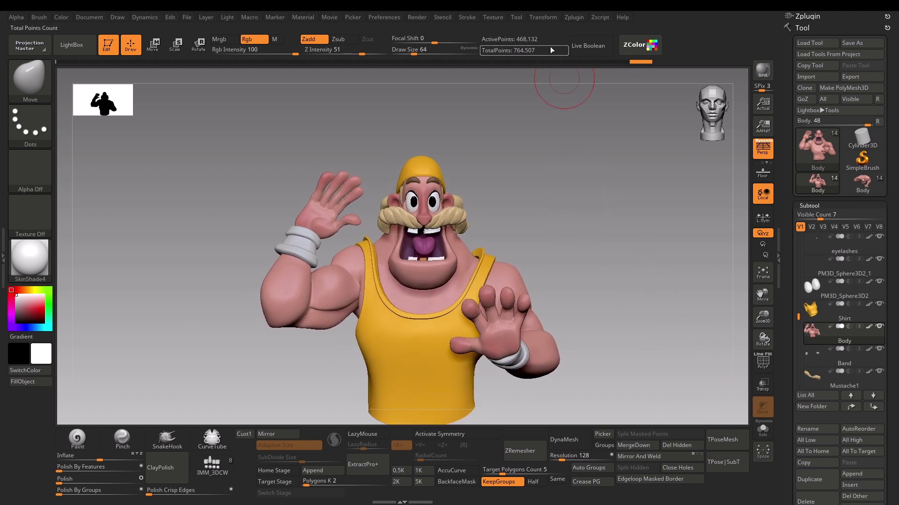
{"action": "left_click", "coordinate": [569, 18]}
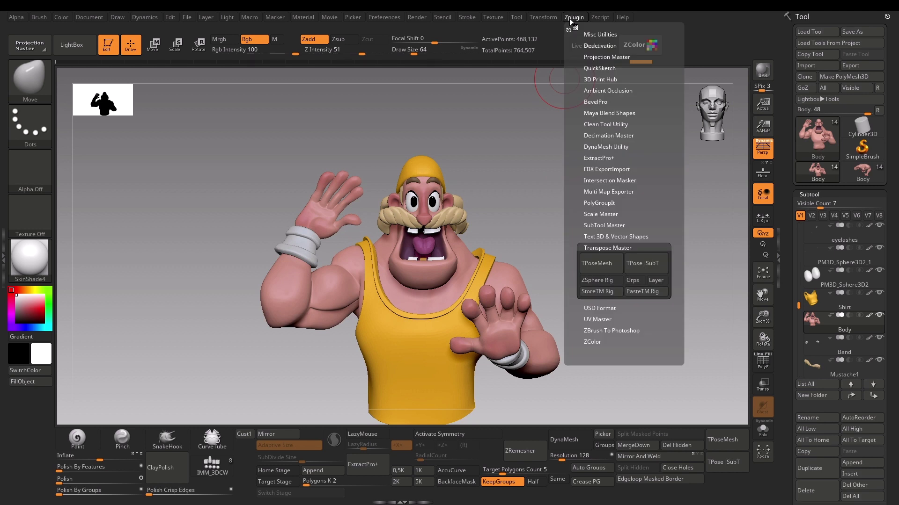
{"action": "left_click", "coordinate": [602, 282]}
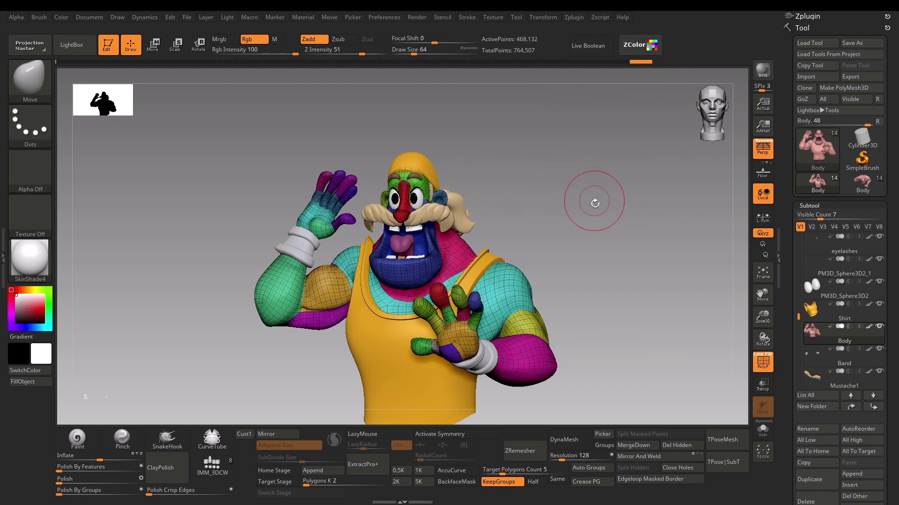
Lower the Body's subdivision level with its polygroup wireframe displayed, and turn on the floor grid.
{"action": "key", "text": "shift+f"}
{"action": "left_click_drag", "start_coordinate": [602, 235], "coordinate": [626, 195], "text": "alt"}
{"action": "left_click_drag", "start_coordinate": [329, 382], "coordinate": [341, 376]}
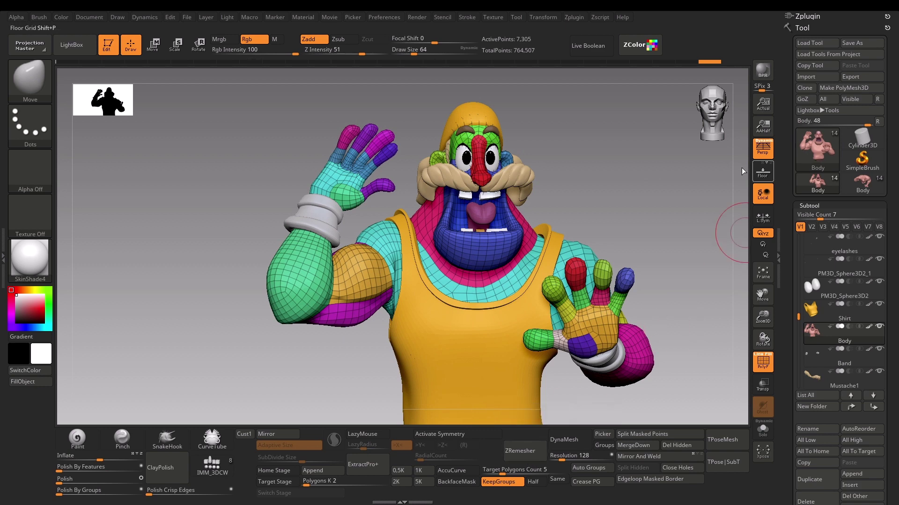
{"action": "left_click", "coordinate": [762, 171]}
{"action": "mouse_move", "coordinate": [683, 182]}
{"action": "left_mouse_down"}
{"action": "mouse_move", "coordinate": [664, 187]}
{"action": "mouse_move", "coordinate": [684, 198]}
{"action": "left_mouse_up"}
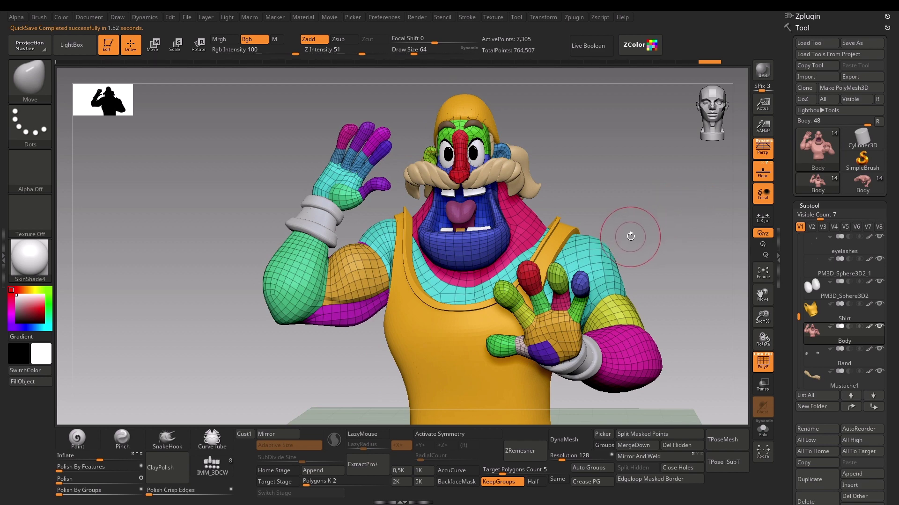
{"action": "left_click_drag", "start_coordinate": [633, 242], "coordinate": [642, 245]}
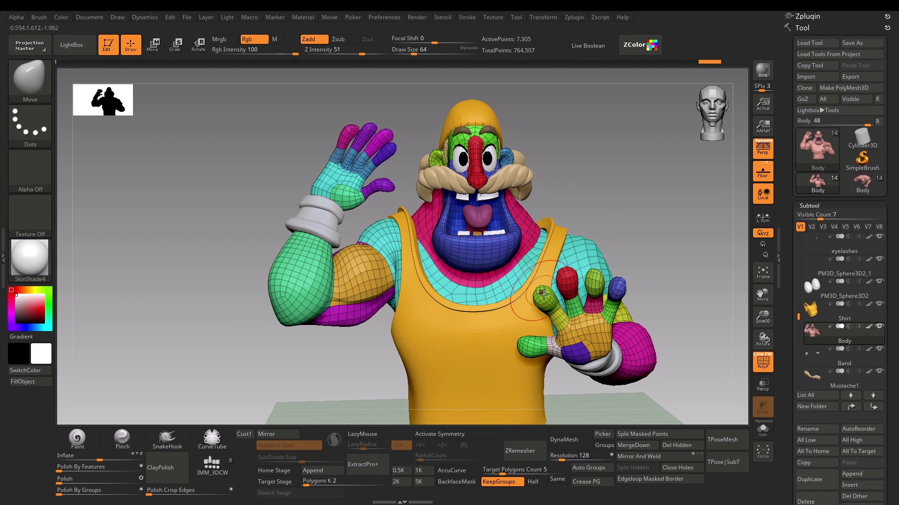
{"action": "left_click_drag", "start_coordinate": [678, 277], "coordinate": [568, 300]}
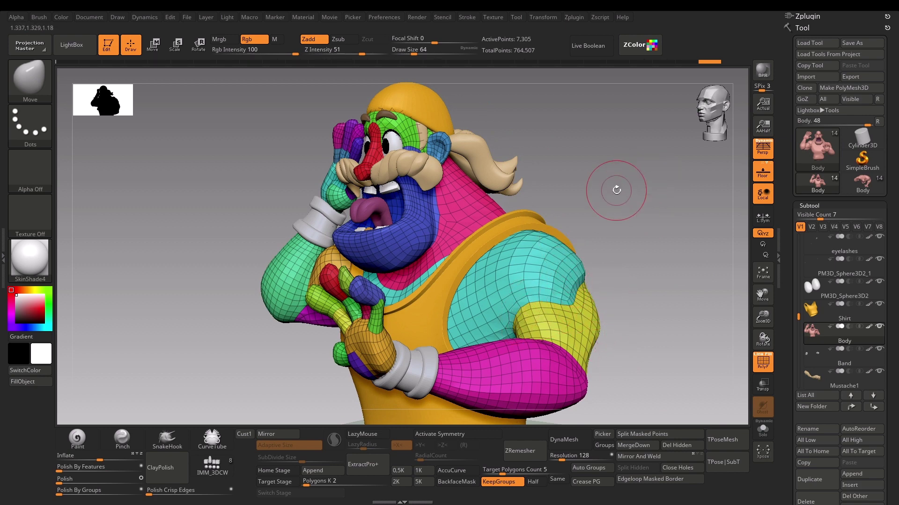
{"action": "left_click_drag", "start_coordinate": [617, 191], "coordinate": [635, 193]}
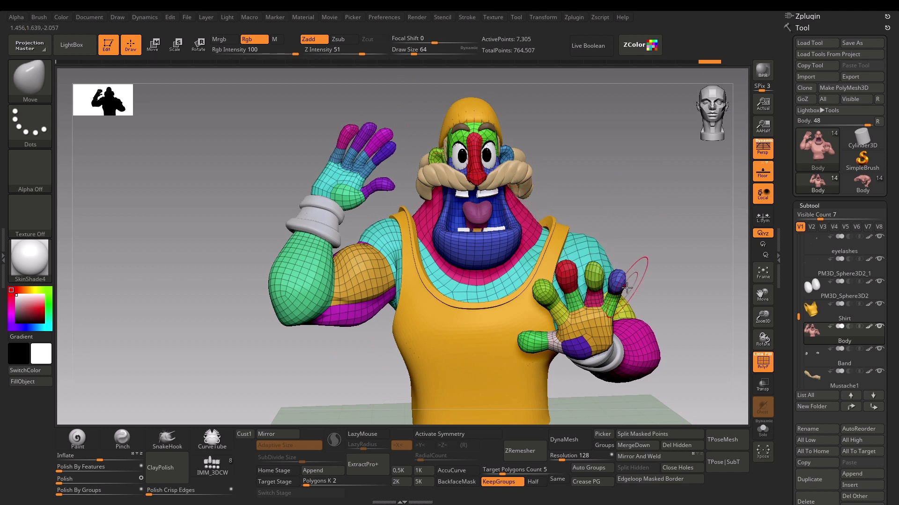
Hide the wireframe and create a combined low-res posing mesh of the subtools with Transpose Master's TPoseMesh.
{"action": "left_click", "coordinate": [580, 21]}
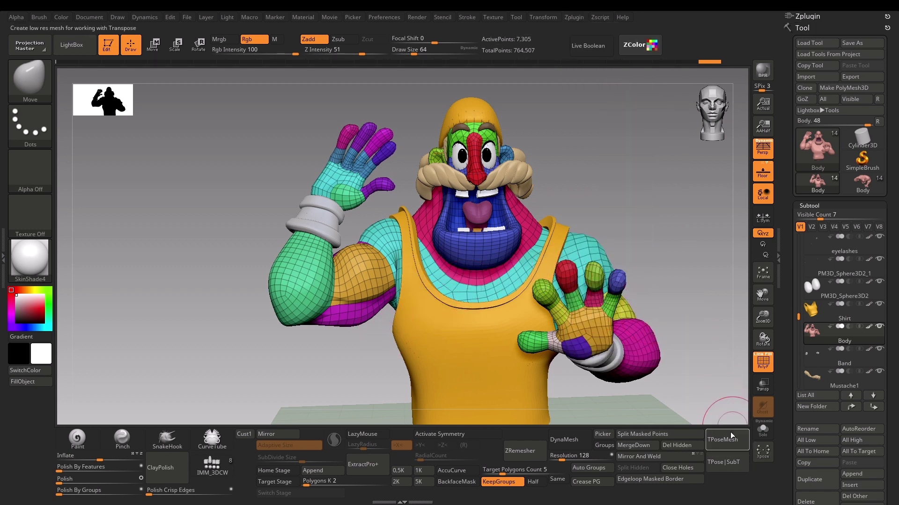
{"action": "left_click", "coordinate": [807, 16]}
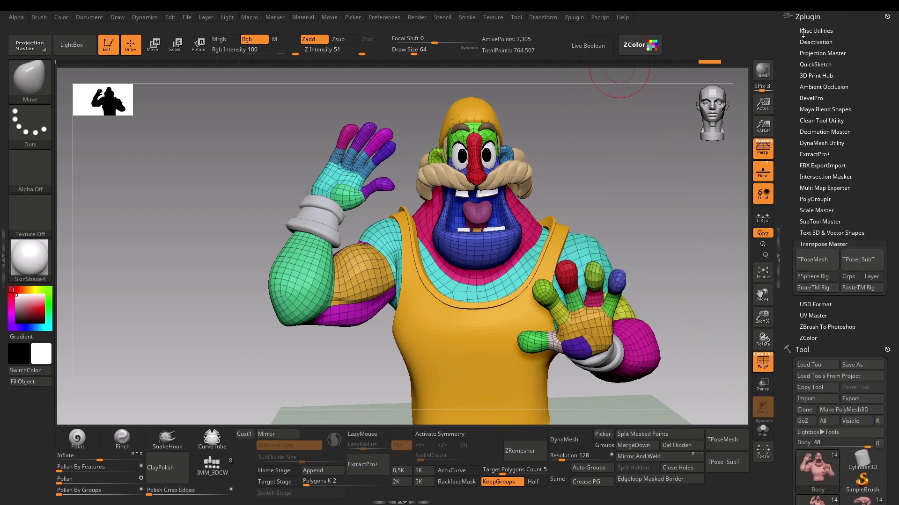
{"action": "left_click", "coordinate": [835, 265]}
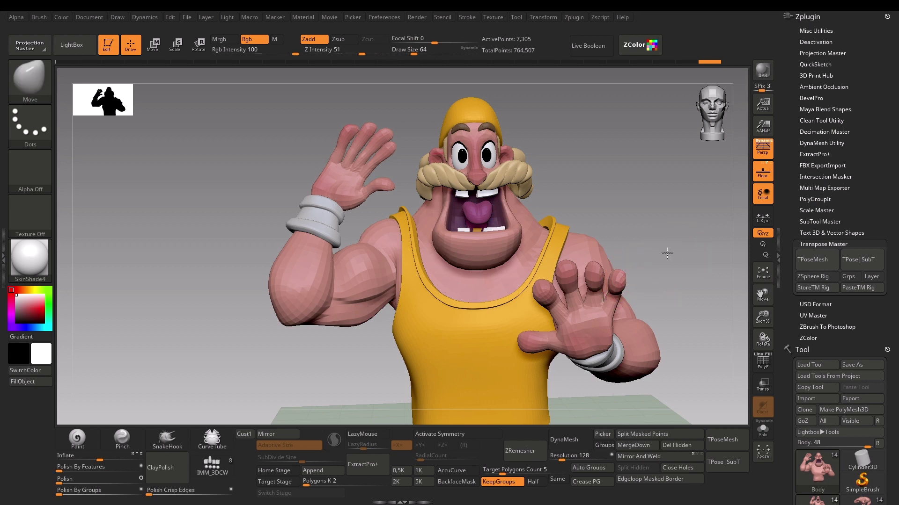
{"action": "left_click_drag", "start_coordinate": [666, 253], "coordinate": [638, 285], "text": "alt"}
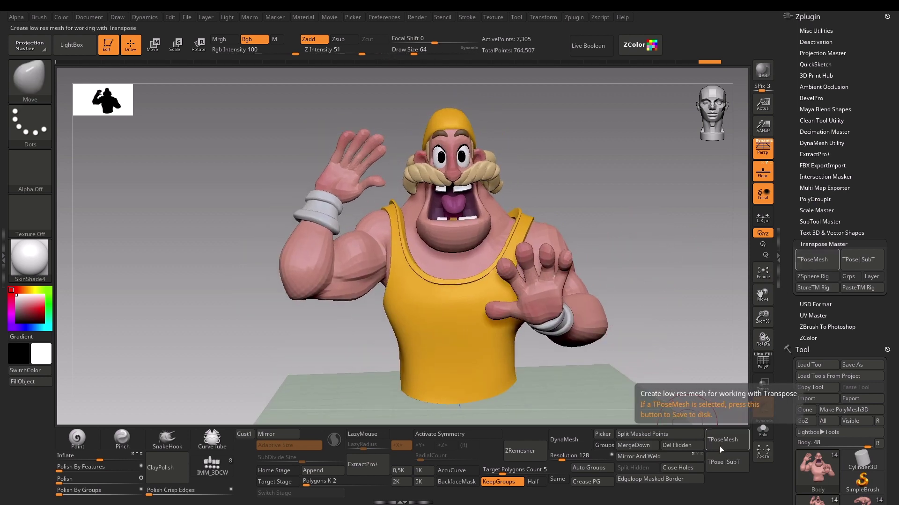
{"action": "left_click", "coordinate": [603, 321], "text": "alt"}
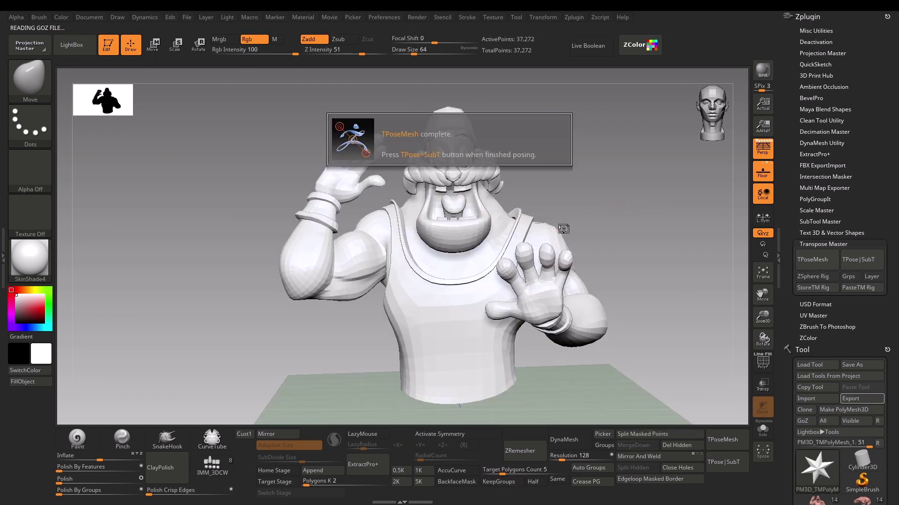
{"action": "left_click_drag", "start_coordinate": [895, 299], "coordinate": [893, 44]}
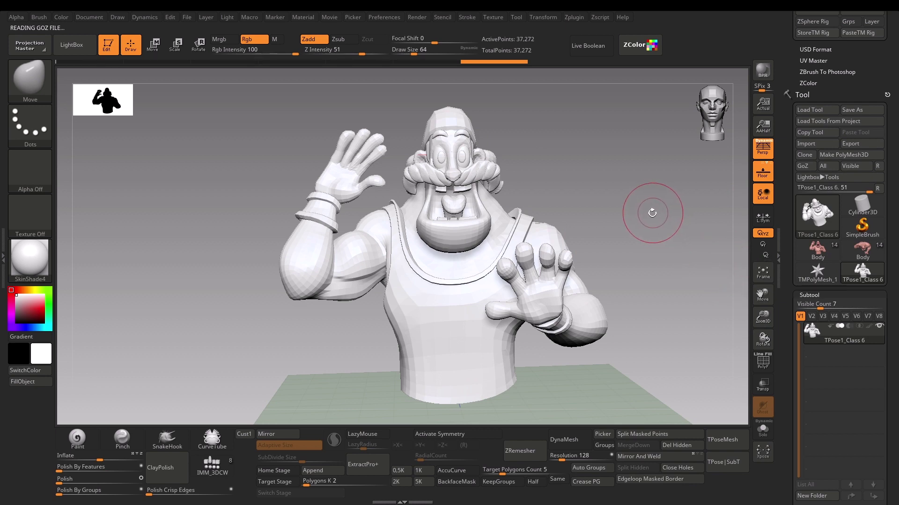
Turn off the floor grid and display the polygroup wireframe on the combined posing mesh.
{"action": "key", "text": "shift"}
{"action": "mouse_move", "coordinate": [647, 218]}
{"action": "left_mouse_down", "text": "alt"}
{"action": "mouse_move", "coordinate": [640, 197]}
{"action": "mouse_move", "coordinate": [632, 201]}
{"action": "mouse_move", "coordinate": [652, 257]}
{"action": "mouse_move", "coordinate": [650, 232]}
{"action": "left_mouse_up", "text": "alt"}
{"action": "left_click", "coordinate": [769, 170]}
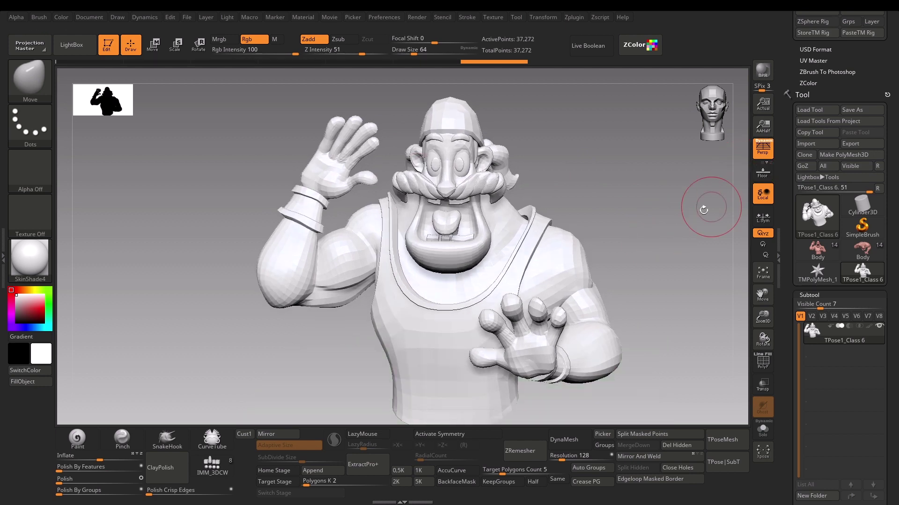
{"action": "left_click_drag", "start_coordinate": [702, 207], "coordinate": [679, 204]}
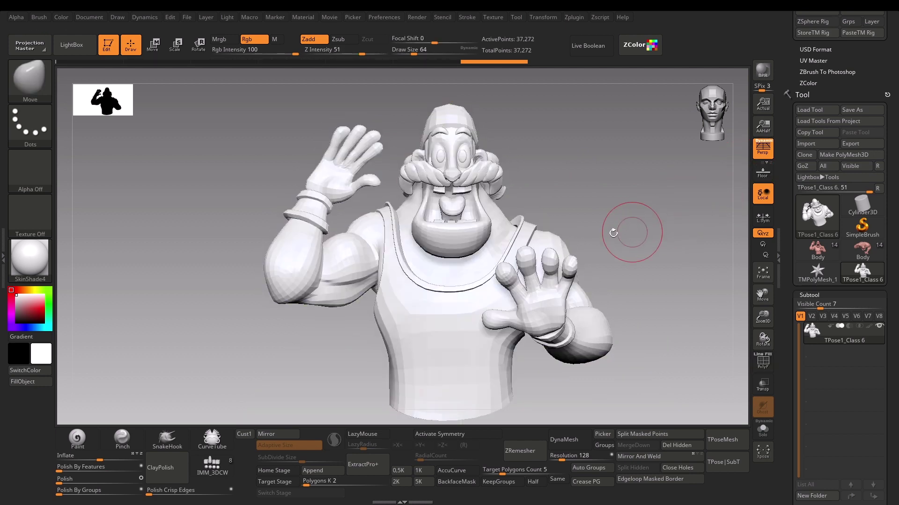
{"action": "key", "text": "ctrl"}
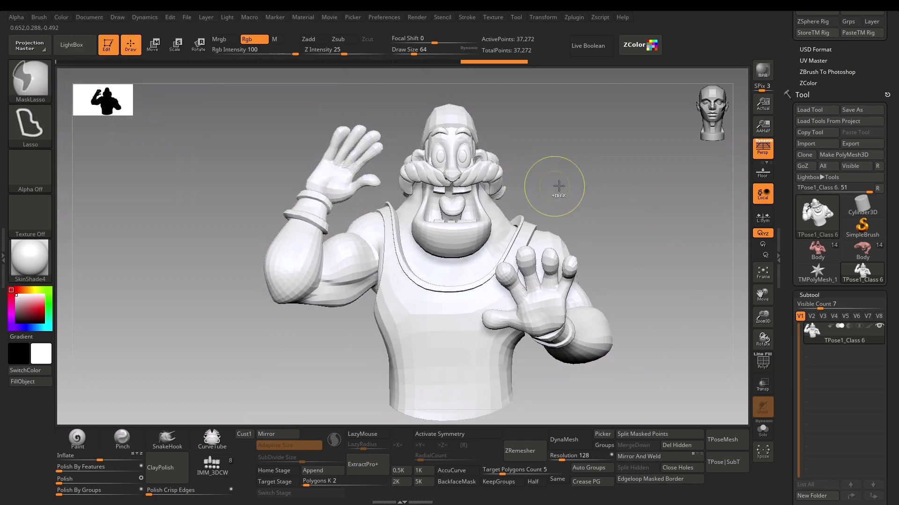
{"action": "left_click_drag", "start_coordinate": [614, 173], "coordinate": [576, 170]}
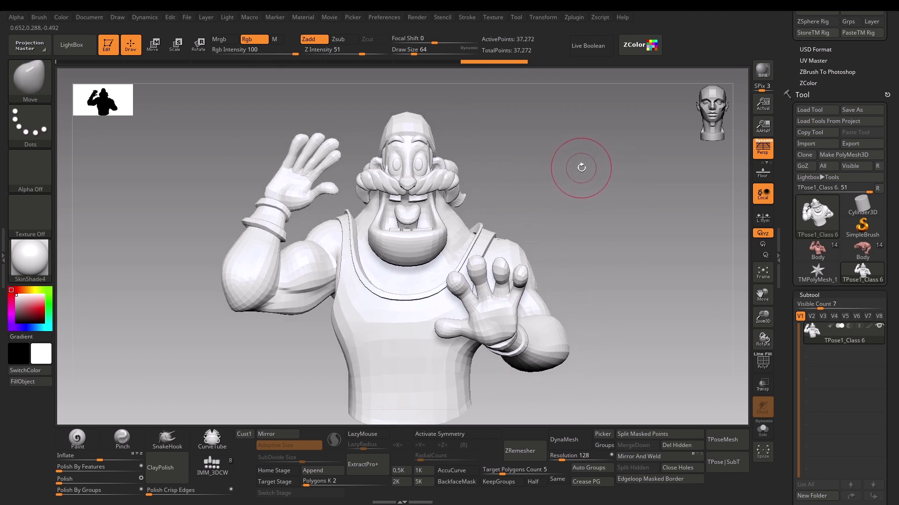
{"action": "key", "text": "shift+f"}
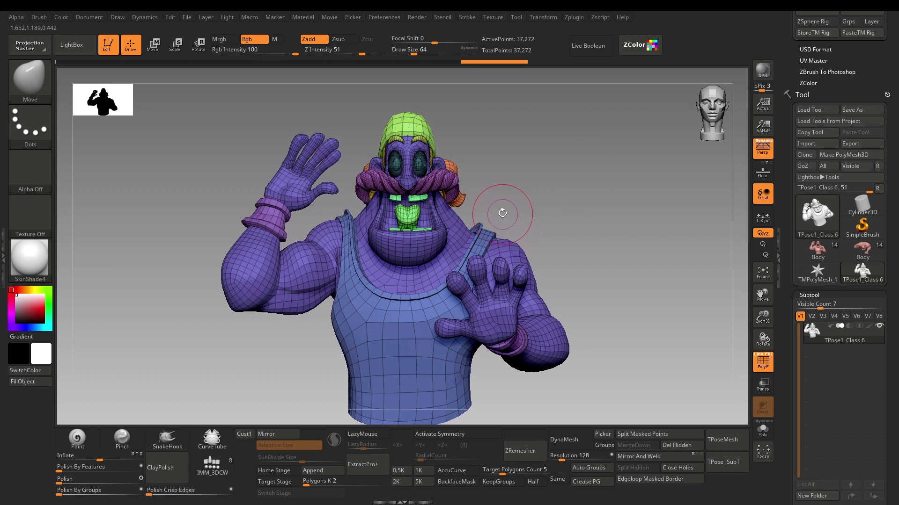
Hide the polygroup wireframe of the combined posing mesh and isolate the body so its other parts are hidden.
{"action": "left_click_drag", "start_coordinate": [504, 194], "coordinate": [511, 189]}
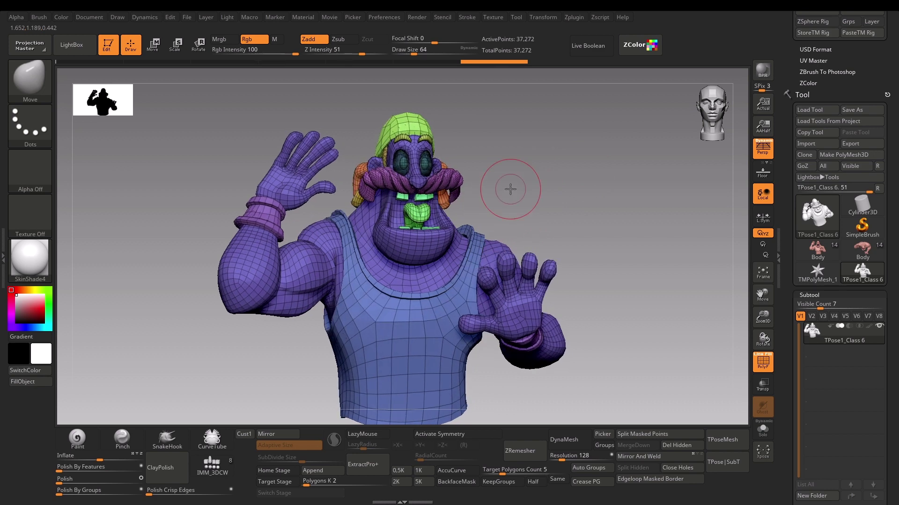
{"action": "left_click_drag", "start_coordinate": [553, 178], "coordinate": [463, 117]}
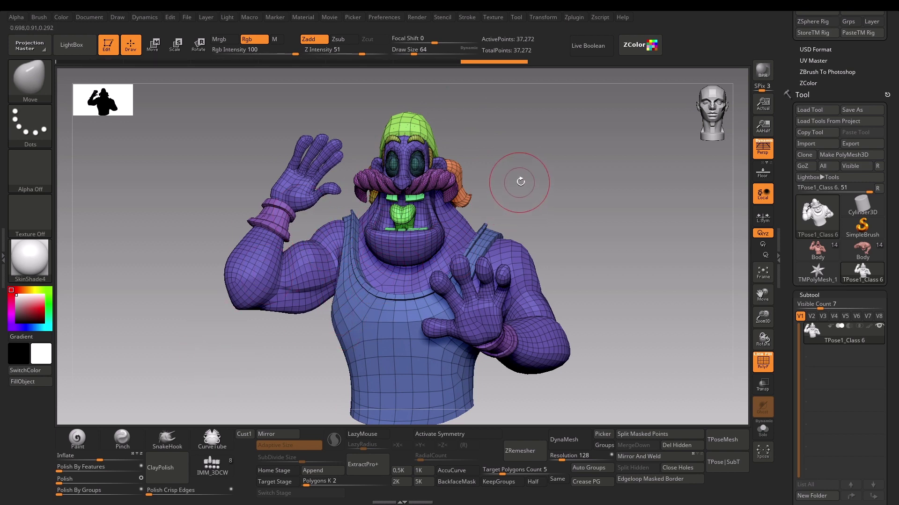
{"action": "left_click_drag", "start_coordinate": [521, 181], "coordinate": [564, 183]}
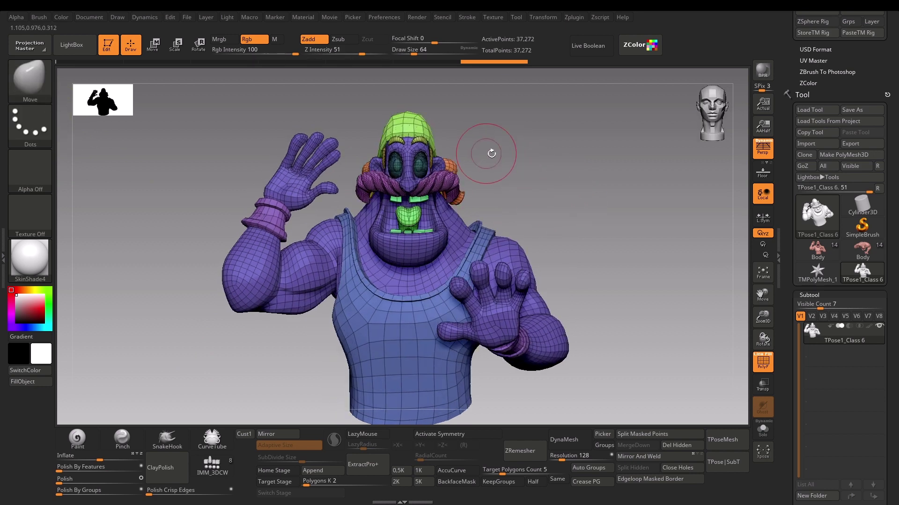
{"action": "left_click_drag", "start_coordinate": [521, 155], "coordinate": [571, 155]}
{"action": "key", "text": "shift+f"}
{"action": "key", "text": "shift+f"}
{"action": "key", "text": "shift+f"}
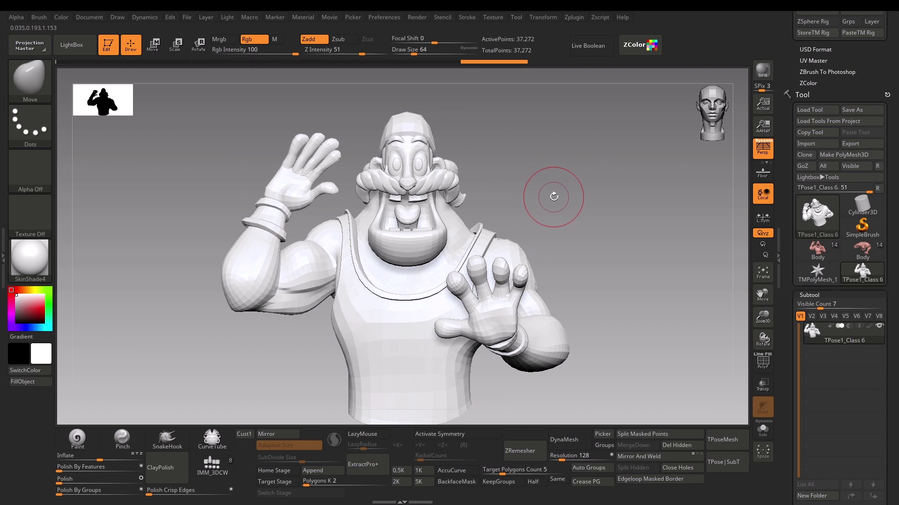
{"action": "key", "text": "ctrl"}
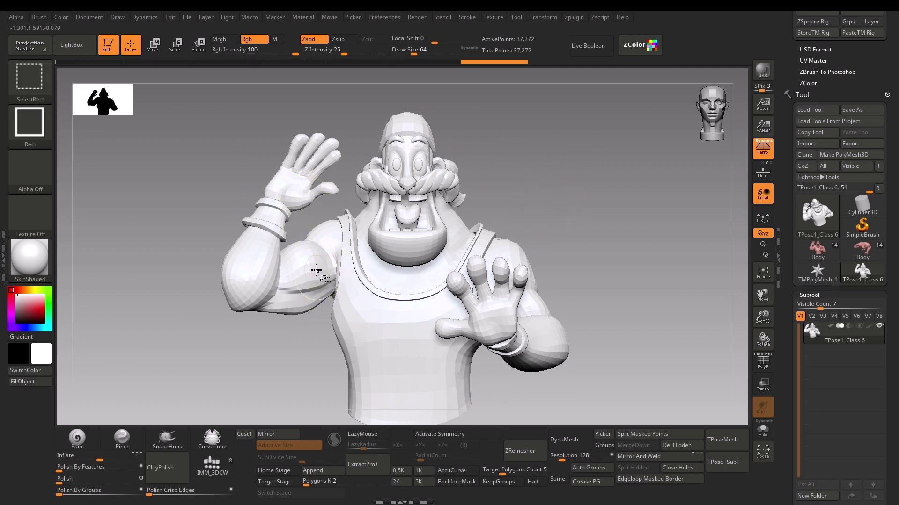
{"action": "left_click", "coordinate": [319, 272], "text": "ctrl+shift"}
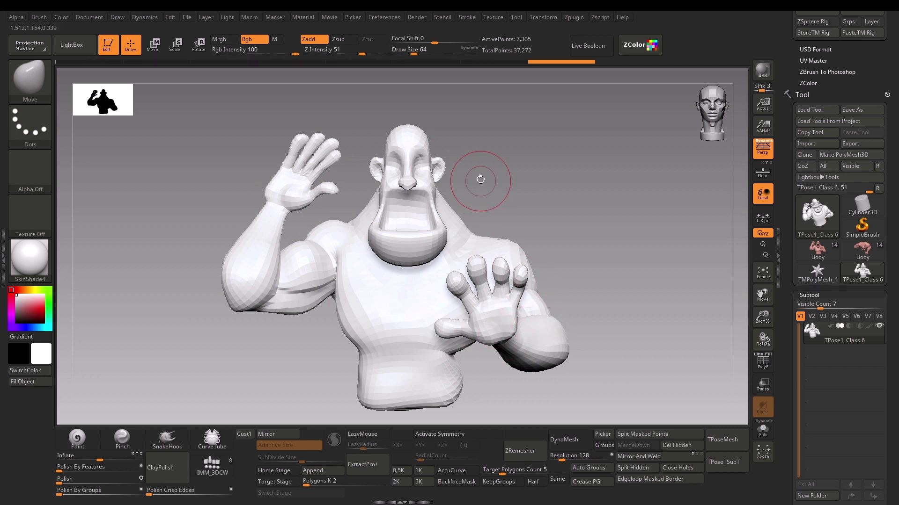
Mask the body's head and neck with the MaskLasso brush.
{"action": "key", "text": "ctrl"}
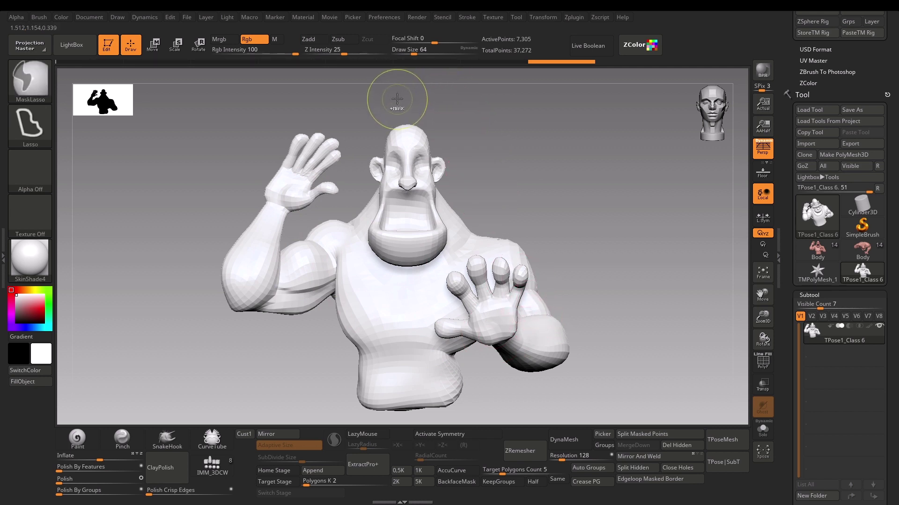
{"action": "mouse_move", "coordinate": [422, 92]}
{"action": "left_mouse_down", "text": "ctrl"}
{"action": "mouse_move", "coordinate": [486, 145]}
{"action": "mouse_move", "coordinate": [471, 224]}
{"action": "mouse_move", "coordinate": [427, 270]}
{"action": "mouse_move", "coordinate": [402, 275]}
{"action": "mouse_move", "coordinate": [366, 254]}
{"action": "mouse_move", "coordinate": [356, 232]}
{"action": "mouse_move", "coordinate": [349, 101]}
{"action": "mouse_move", "coordinate": [393, 92]}
{"action": "left_mouse_up", "text": "ctrl"}
{"action": "left_click_drag", "start_coordinate": [562, 167], "coordinate": [483, 171]}
Switch the masking brush to MaskPen and erase the excess mask from the upper back and shoulders.
{"action": "left_click", "coordinate": [35, 93], "text": "ctrl"}
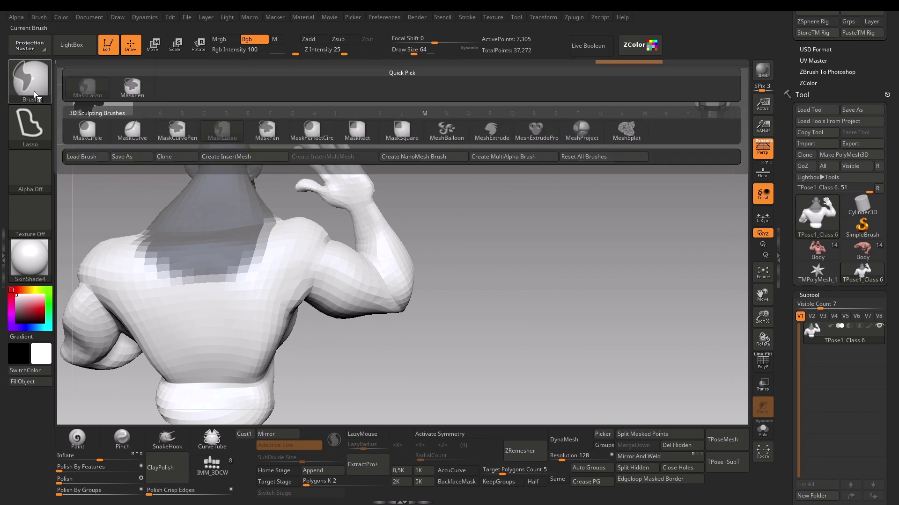
{"action": "left_click", "coordinate": [144, 94]}
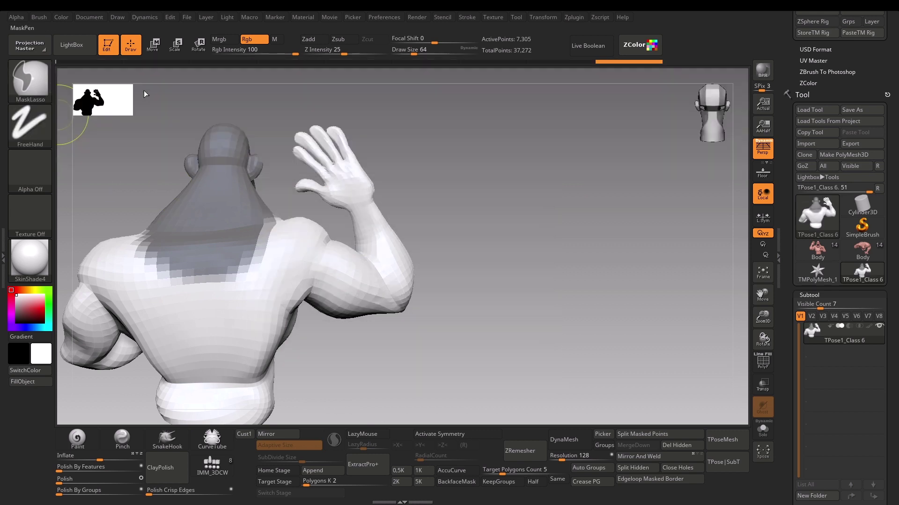
{"action": "mouse_move", "coordinate": [310, 94]}
{"action": "left_mouse_down"}
{"action": "mouse_move", "coordinate": [296, 151]}
{"action": "mouse_move", "coordinate": [119, 220]}
{"action": "left_mouse_up"}
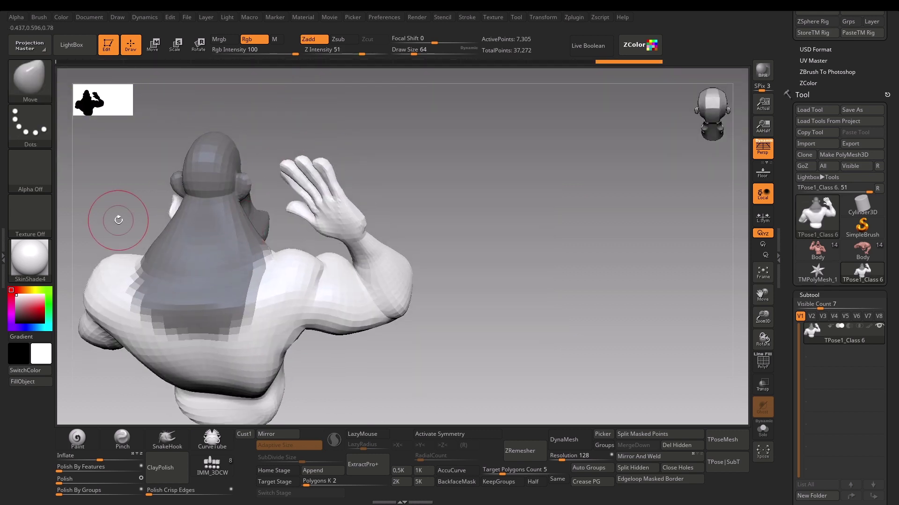
{"action": "left_click_drag", "start_coordinate": [368, 340], "coordinate": [494, 329], "text": "alt"}
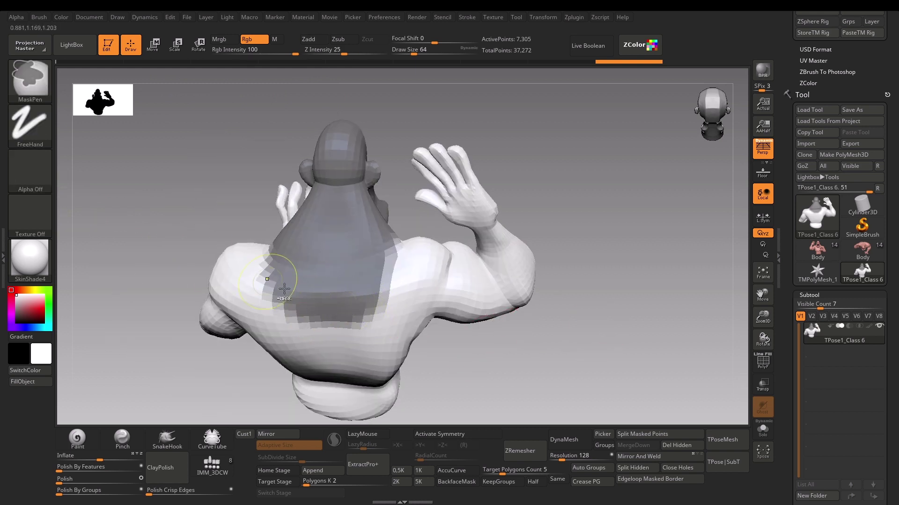
{"action": "mouse_move", "coordinate": [370, 306]}
{"action": "left_mouse_down", "text": "ctrl+alt"}
{"action": "mouse_move", "coordinate": [340, 332]}
{"action": "mouse_move", "coordinate": [297, 332]}
{"action": "left_mouse_up", "text": "ctrl+alt"}
{"action": "mouse_move", "coordinate": [261, 300]}
{"action": "left_mouse_down", "text": "ctrl+alt"}
{"action": "mouse_move", "coordinate": [381, 297]}
{"action": "mouse_move", "coordinate": [339, 326]}
{"action": "mouse_move", "coordinate": [251, 295]}
{"action": "mouse_move", "coordinate": [264, 307]}
{"action": "left_mouse_up", "text": "ctrl+alt"}
Unhide all parts of the combined mesh.
{"action": "mouse_move", "coordinate": [193, 375]}
{"action": "left_mouse_down"}
{"action": "mouse_move", "coordinate": [150, 311]}
{"action": "mouse_move", "coordinate": [234, 315]}
{"action": "mouse_move", "coordinate": [559, 238]}
{"action": "left_mouse_up"}
{"action": "left_click_drag", "start_coordinate": [620, 225], "coordinate": [524, 239], "text": "alt"}
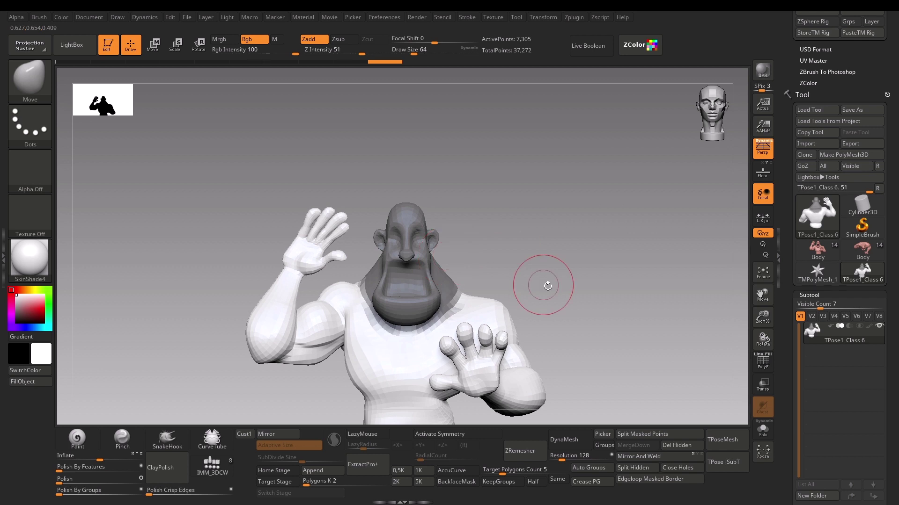
{"action": "left_click_drag", "start_coordinate": [571, 290], "coordinate": [578, 257], "text": "alt"}
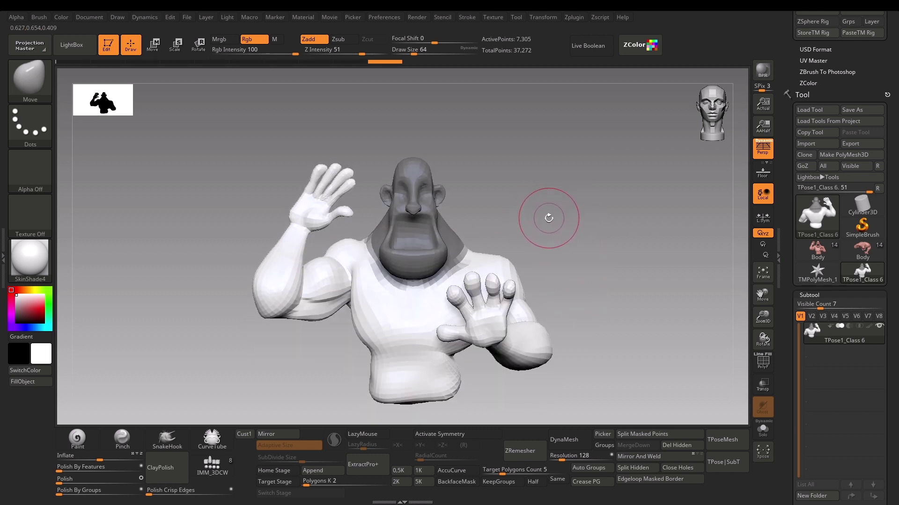
{"action": "key", "text": "ctrl"}
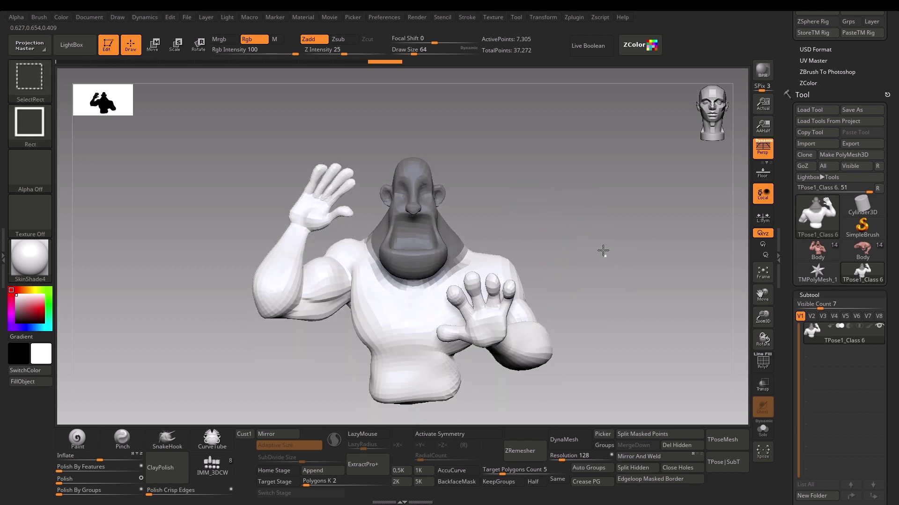
{"action": "left_click", "coordinate": [600, 259], "text": "ctrl+shift"}
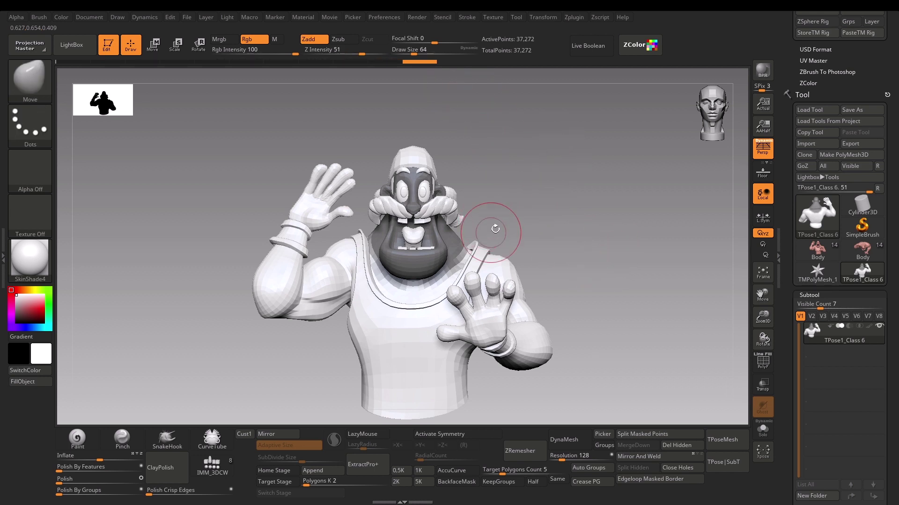
Hide the moustache, teeth, tongue and eyes on the combined mesh.
{"action": "left_click_drag", "start_coordinate": [532, 188], "coordinate": [545, 220], "text": "alt"}
{"action": "left_click_drag", "start_coordinate": [593, 194], "coordinate": [578, 188]}
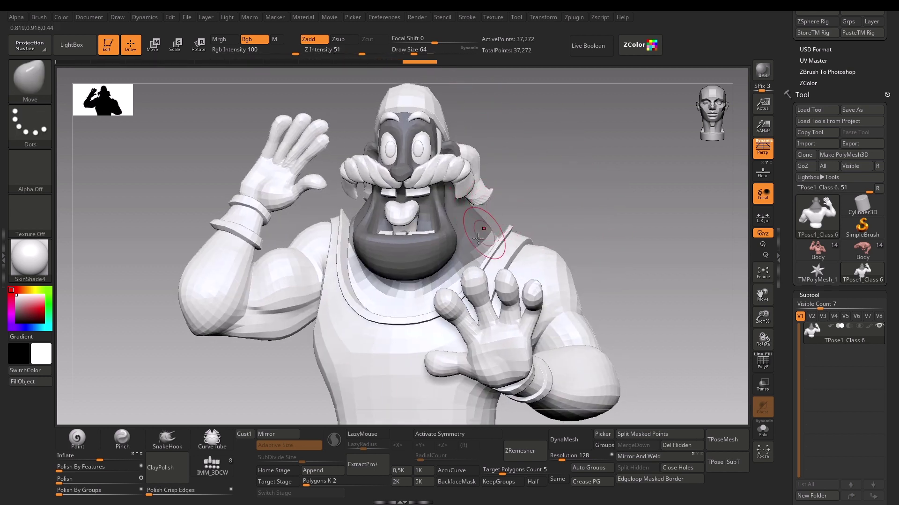
{"action": "mouse_move", "coordinate": [545, 152]}
{"action": "left_mouse_down"}
{"action": "mouse_move", "coordinate": [489, 156]}
{"action": "mouse_move", "coordinate": [603, 161]}
{"action": "mouse_move", "coordinate": [504, 150]}
{"action": "left_mouse_up"}
{"action": "left_click", "coordinate": [415, 153], "text": "ctrl+shift"}
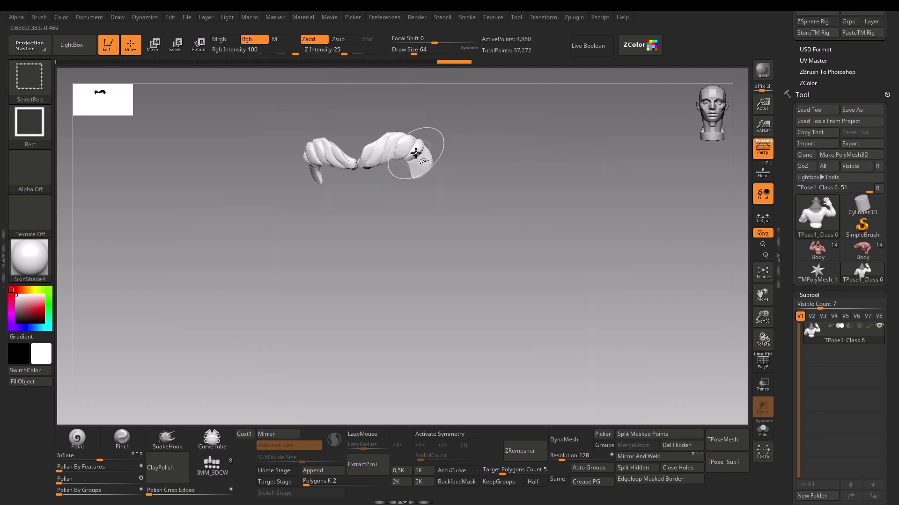
{"action": "left_click", "coordinate": [404, 155], "text": "ctrl+shift"}
{"action": "left_click", "coordinate": [375, 174], "text": "ctrl+shift"}
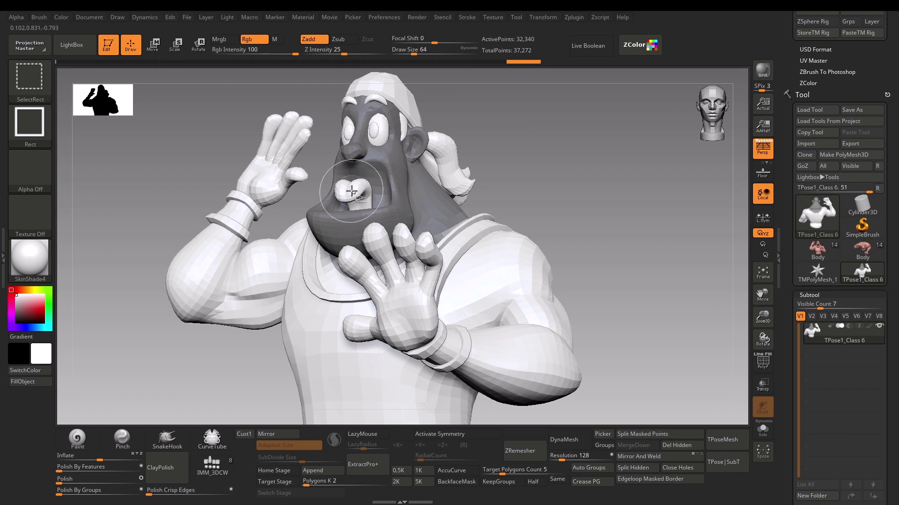
{"action": "left_click", "coordinate": [359, 199], "text": "ctrl+shift"}
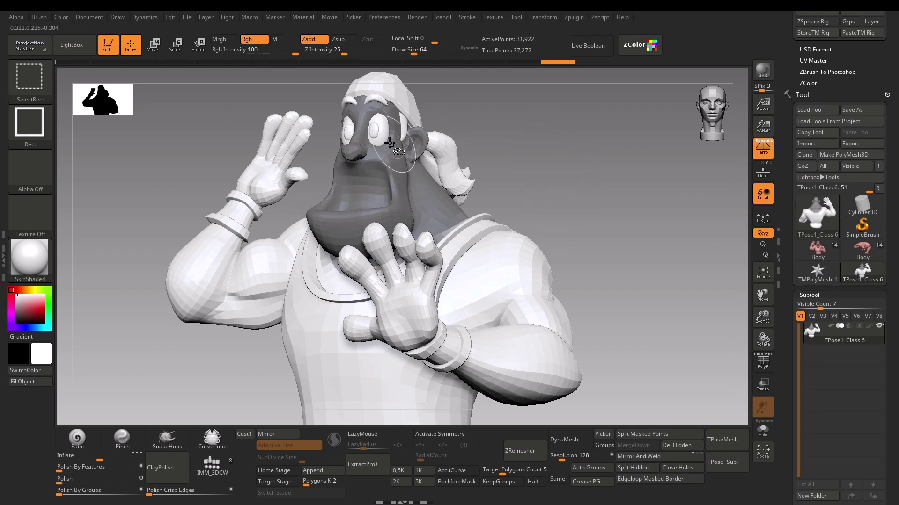
{"action": "left_click", "coordinate": [376, 133], "text": "ctrl+shift"}
{"action": "left_click", "coordinate": [378, 131], "text": "ctrl+shift"}
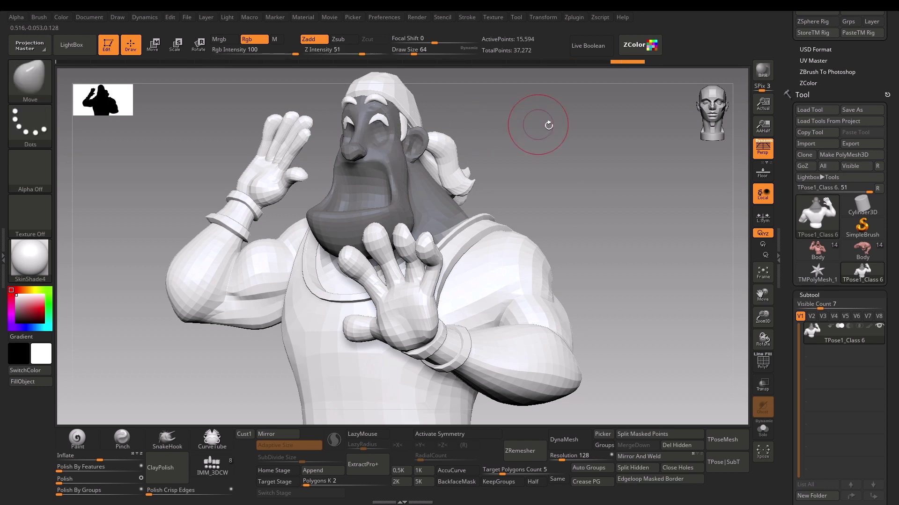
Hide the remaining separate head parts: eyelids, eyebrows, sideburns, cap and tied-back hair.
{"action": "left_click_drag", "start_coordinate": [562, 127], "coordinate": [549, 241], "text": "alt"}
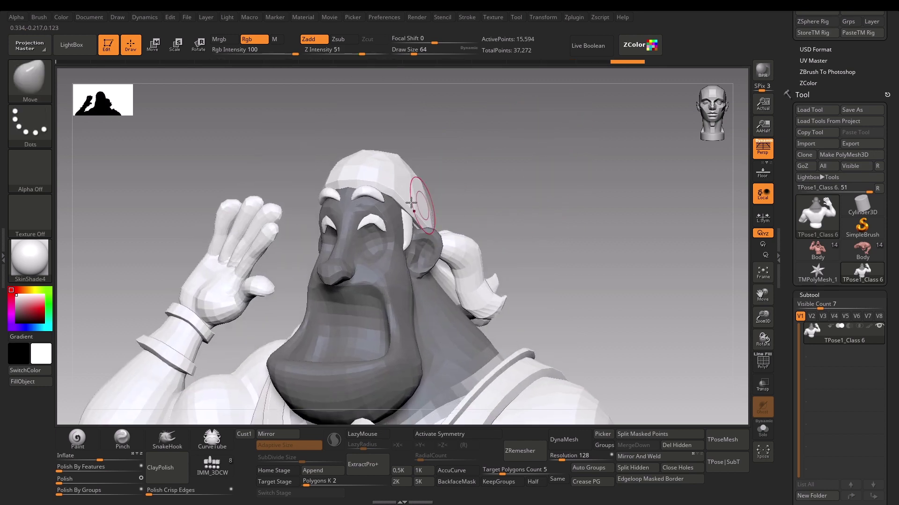
{"action": "left_click", "coordinate": [367, 222], "text": "ctrl+shift"}
{"action": "left_click_drag", "start_coordinate": [517, 177], "coordinate": [475, 191]}
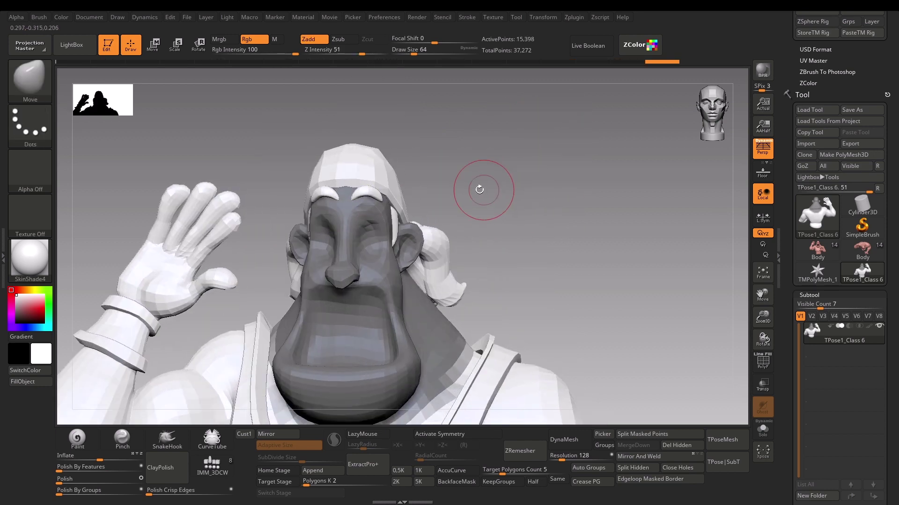
{"action": "left_click", "coordinate": [367, 192], "text": "ctrl+shift"}
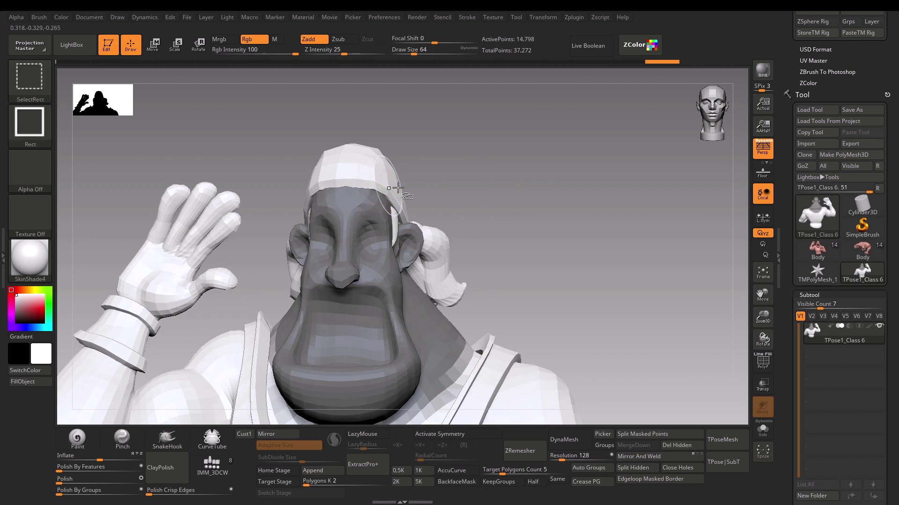
{"action": "left_click_drag", "start_coordinate": [421, 194], "coordinate": [495, 206]}
{"action": "left_click", "coordinate": [422, 225], "text": "ctrl+shift"}
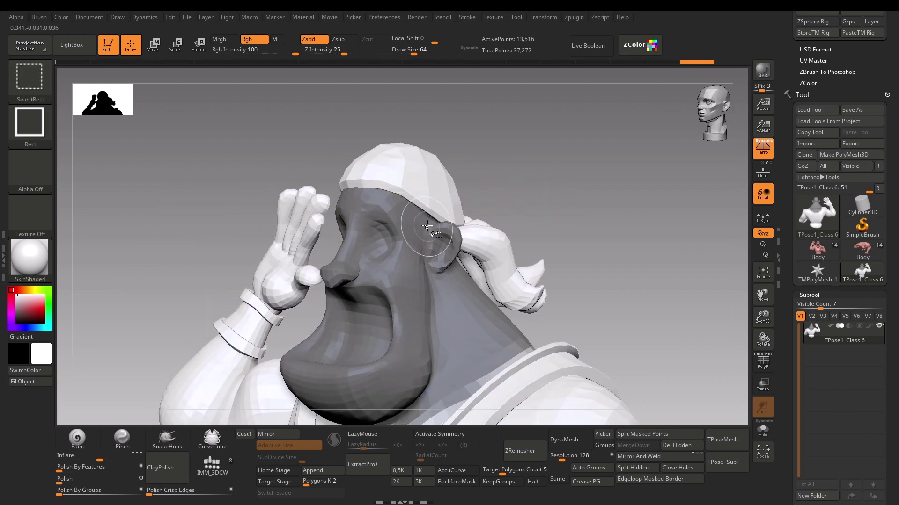
{"action": "left_click", "coordinate": [429, 197], "text": "ctrl+shift"}
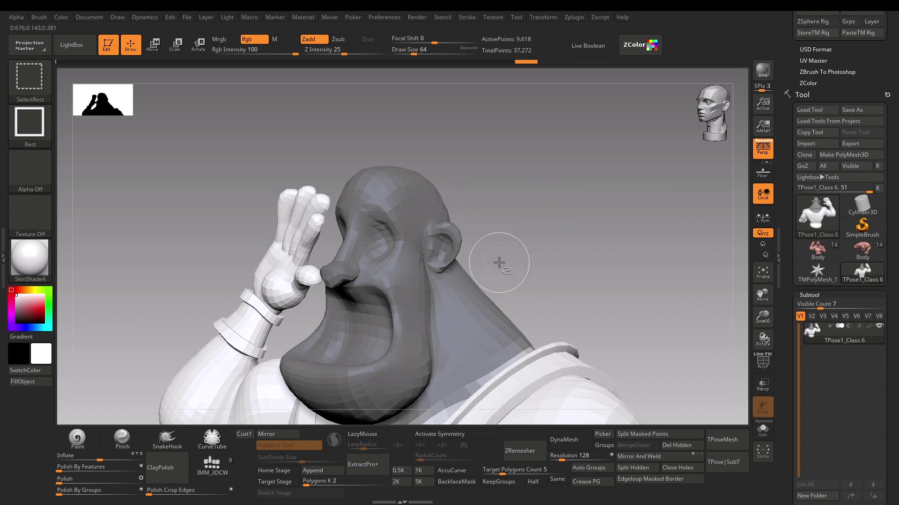
Invert the visibility so that only the head's separate parts are shown.
{"action": "mouse_move", "coordinate": [557, 241]}
{"action": "left_mouse_down"}
{"action": "mouse_move", "coordinate": [552, 217]}
{"action": "mouse_move", "coordinate": [577, 234]}
{"action": "left_mouse_up"}
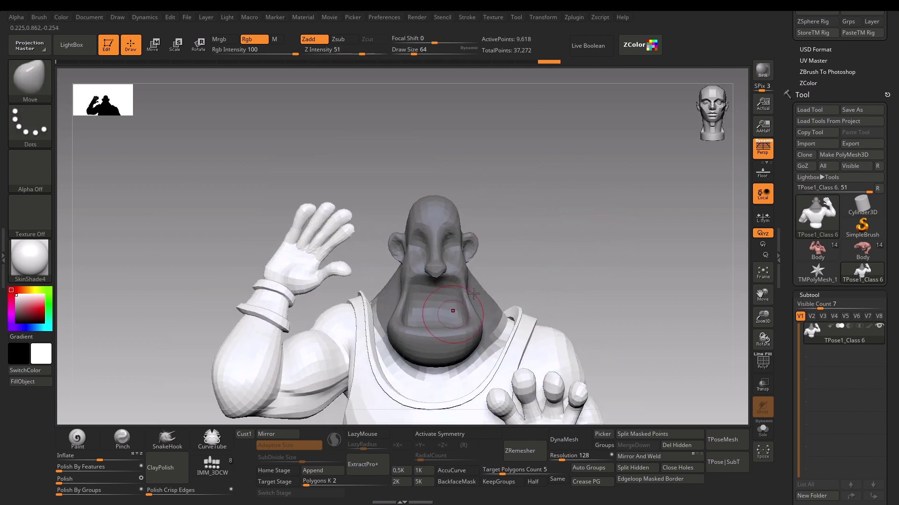
{"action": "key", "text": "ctrl+shift"}
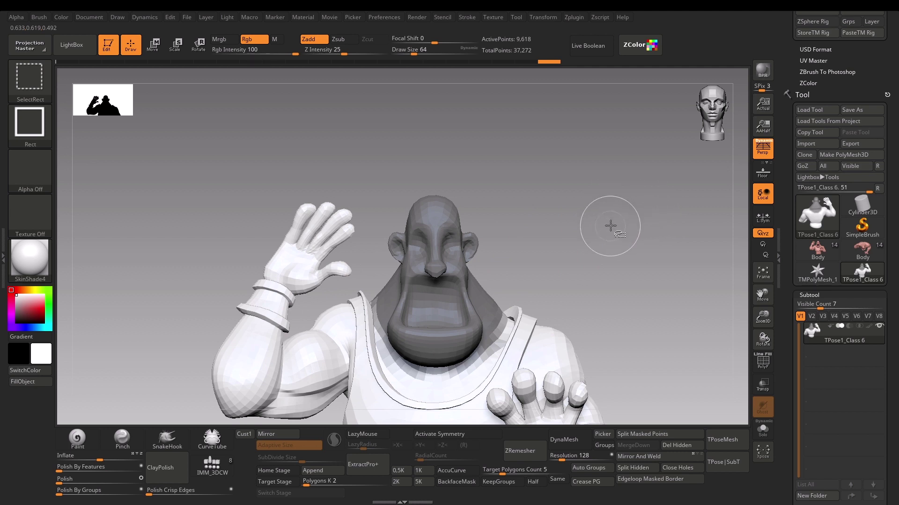
{"action": "left_click_drag", "start_coordinate": [640, 209], "coordinate": [575, 312], "text": "ctrl+shift"}
Mask all the isolated head parts completely and unhide the rest of the mesh.
{"action": "mouse_move", "coordinate": [594, 215]}
{"action": "left_mouse_down"}
{"action": "mouse_move", "coordinate": [602, 226]}
{"action": "mouse_move", "coordinate": [585, 200]}
{"action": "mouse_move", "coordinate": [473, 113]}
{"action": "mouse_move", "coordinate": [321, 160]}
{"action": "mouse_move", "coordinate": [281, 385]}
{"action": "mouse_move", "coordinate": [272, 346]}
{"action": "mouse_move", "coordinate": [270, 378]}
{"action": "left_mouse_up"}
{"action": "left_click_drag", "start_coordinate": [582, 255], "coordinate": [590, 251], "text": "shift"}
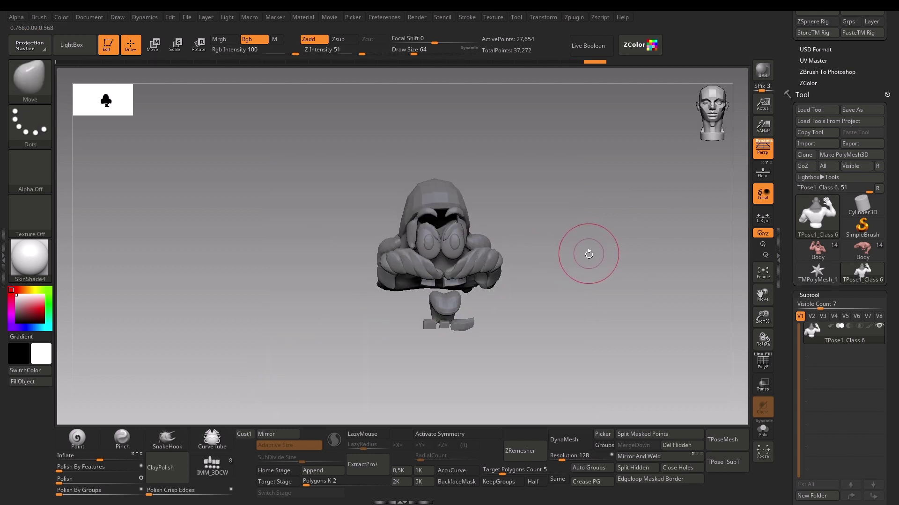
{"action": "left_click", "coordinate": [594, 255], "text": "ctrl+shift"}
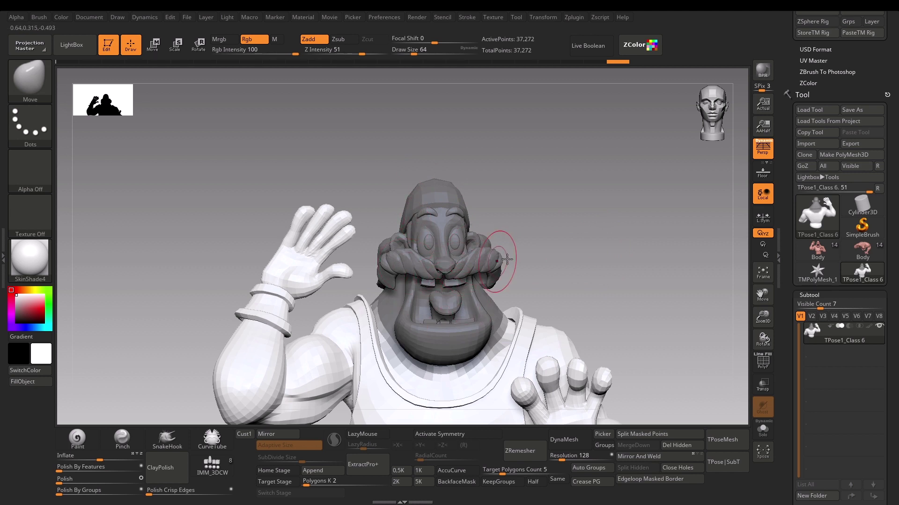
Turn the masked head and its parts into a single polygroup and display the polygroup wireframe.
{"action": "mouse_move", "coordinate": [566, 267]}
{"action": "left_mouse_down"}
{"action": "mouse_move", "coordinate": [576, 227]}
{"action": "mouse_move", "coordinate": [617, 277]}
{"action": "mouse_move", "coordinate": [609, 261]}
{"action": "mouse_move", "coordinate": [466, 251]}
{"action": "left_mouse_up"}
{"action": "key", "text": "shift+f"}
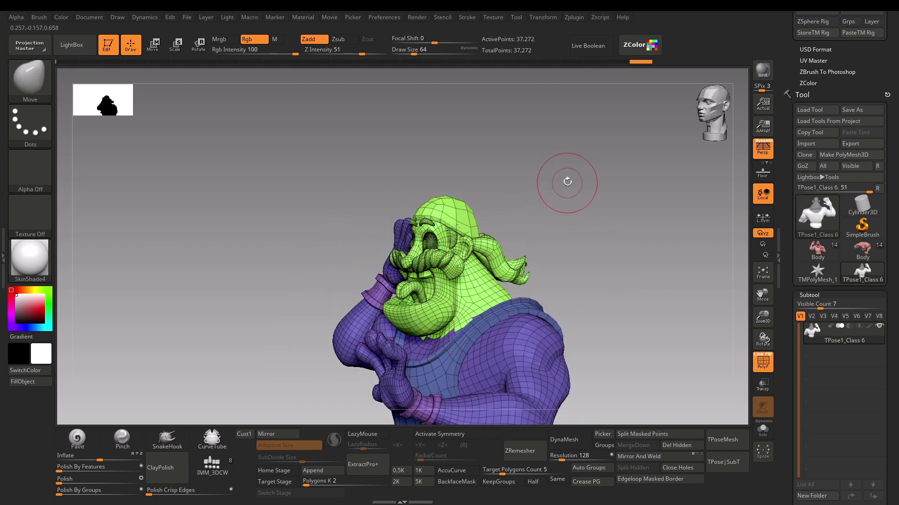
{"action": "left_click_drag", "start_coordinate": [567, 180], "coordinate": [525, 262]}
{"action": "mouse_move", "coordinate": [563, 222]}
{"action": "left_mouse_down", "text": "alt"}
{"action": "mouse_move", "coordinate": [569, 266]}
{"action": "mouse_move", "coordinate": [570, 251]}
{"action": "left_mouse_up", "text": "alt"}
{"action": "key", "text": "shift+f"}
{"action": "key", "text": "shift+f"}
Switch to Move mode with the 3D gizmo and mask everything except the head polygroup.
{"action": "key", "text": "w"}
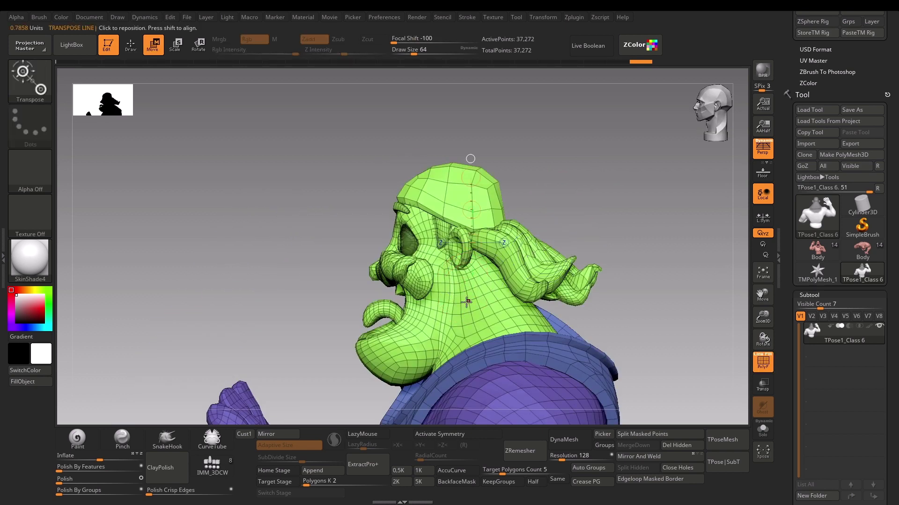
{"action": "key", "text": "ctrl"}
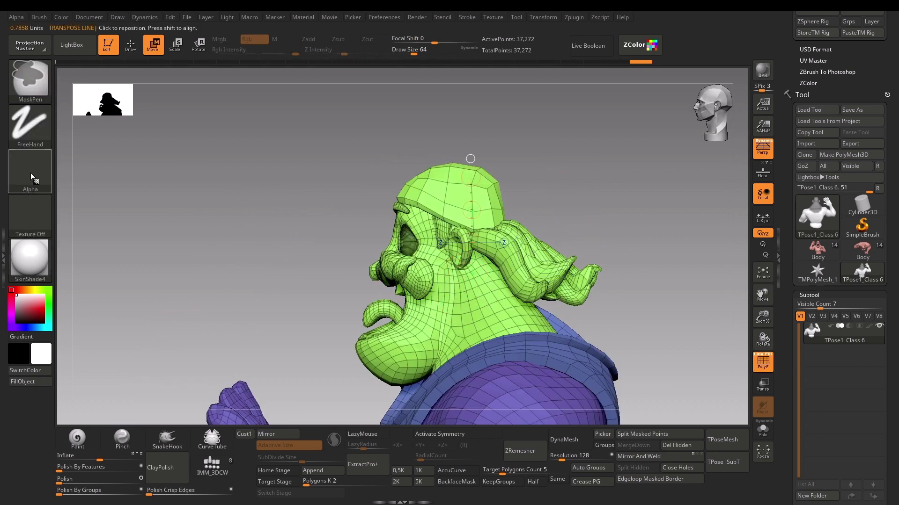
{"action": "left_click", "coordinate": [35, 82]}
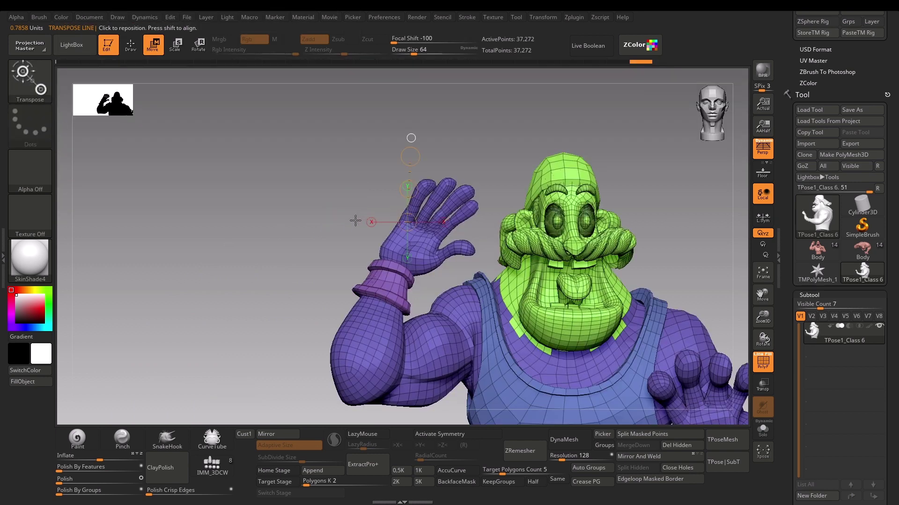
{"action": "key", "text": "t"}
{"action": "left_click", "coordinate": [476, 126]}
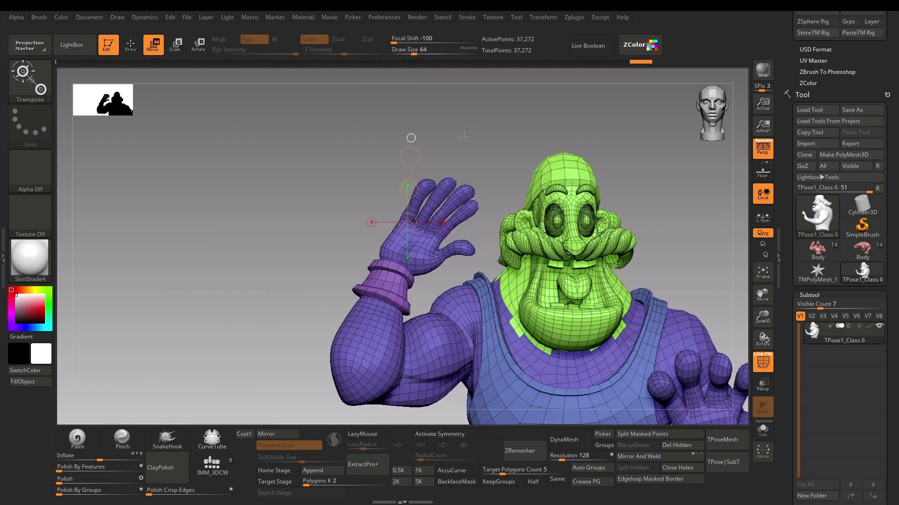
{"action": "key", "text": "y"}
{"action": "left_click_drag", "start_coordinate": [720, 235], "coordinate": [438, 252]}
{"action": "left_click", "coordinate": [458, 279]}
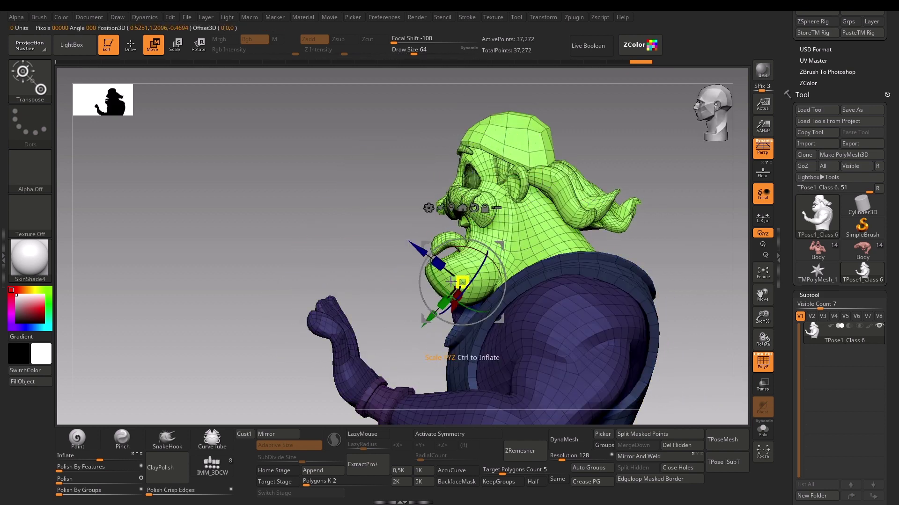
Hide the polygroup wireframe and reset the gizmo's orientation for the unmasked head.
{"action": "key", "text": "shift+f"}
{"action": "key", "text": "shift+f"}
{"action": "key", "text": "shift+f"}
{"action": "left_click_drag", "start_coordinate": [321, 266], "coordinate": [424, 245]}
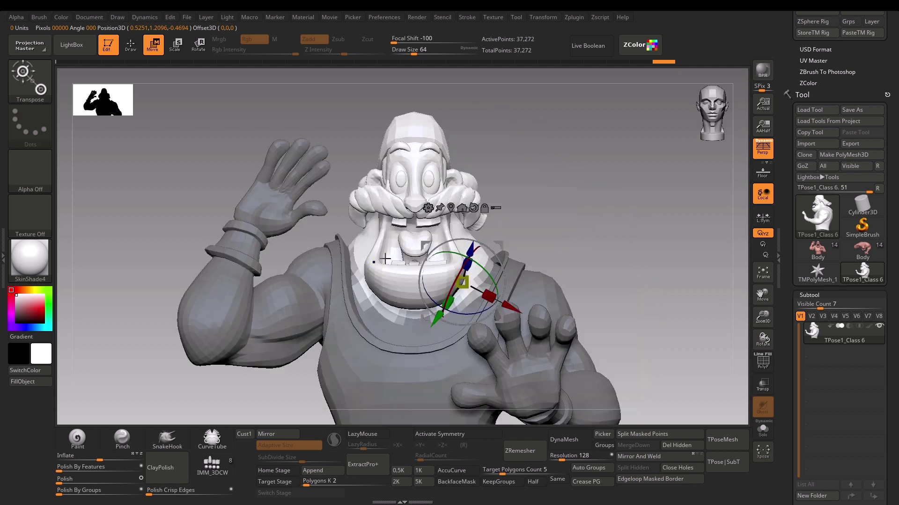
{"action": "left_click", "coordinate": [473, 208], "text": "alt"}
Center the gizmo on the unmasked head and lower its pivot toward the neck.
{"action": "left_click_drag", "start_coordinate": [669, 201], "coordinate": [541, 203], "text": "shift"}
{"action": "left_click", "coordinate": [451, 209], "text": "alt"}
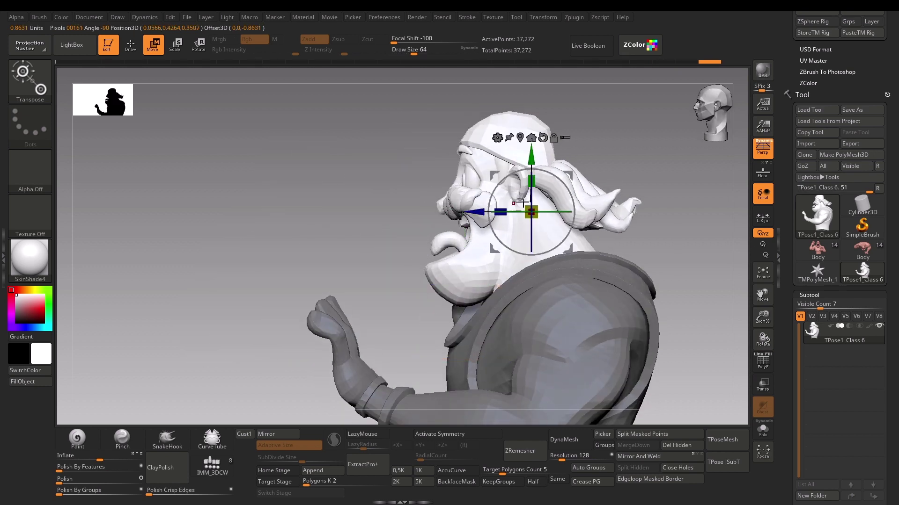
{"action": "left_click_drag", "start_coordinate": [367, 246], "coordinate": [427, 235]}
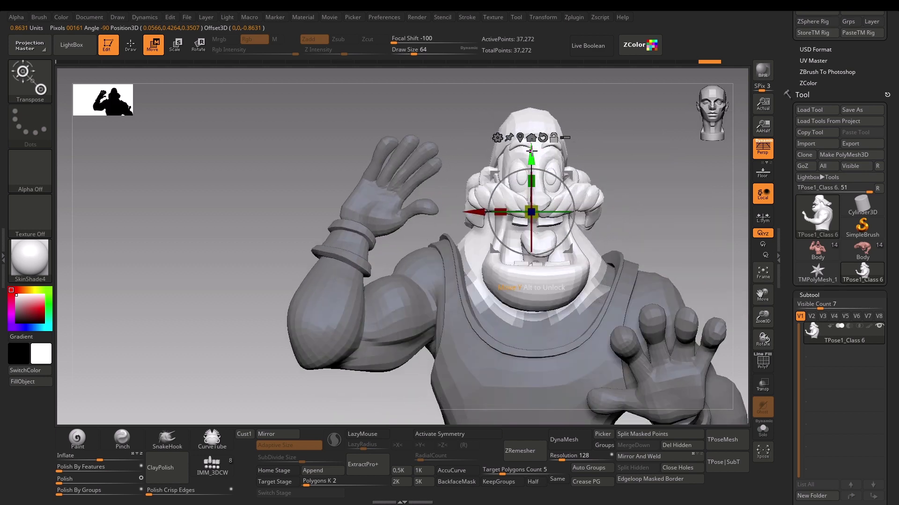
{"action": "left_click_drag", "start_coordinate": [531, 158], "coordinate": [530, 182]}
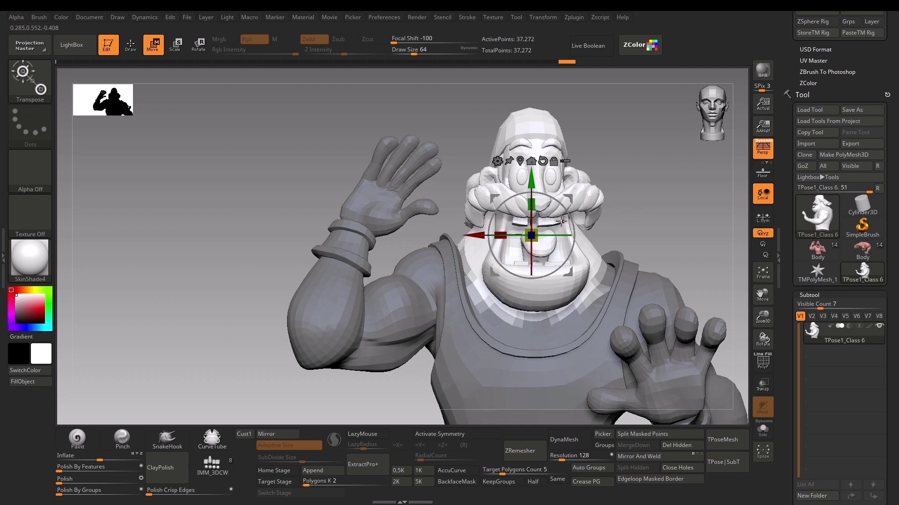
Turn the head about the neck pivot toward the outstretched hand, checking front and back, and undo the last trial rotation.
{"action": "left_click_drag", "start_coordinate": [561, 220], "coordinate": [603, 270]}
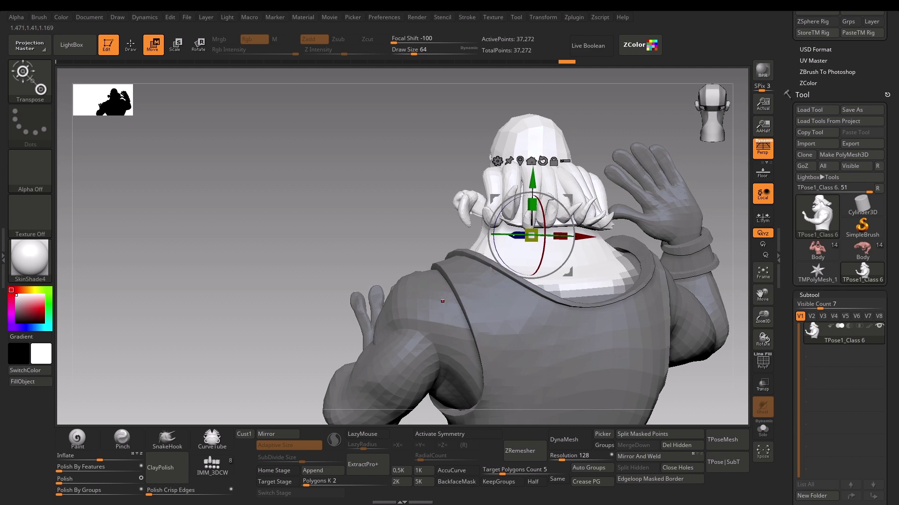
{"action": "left_click_drag", "start_coordinate": [390, 205], "coordinate": [553, 199]}
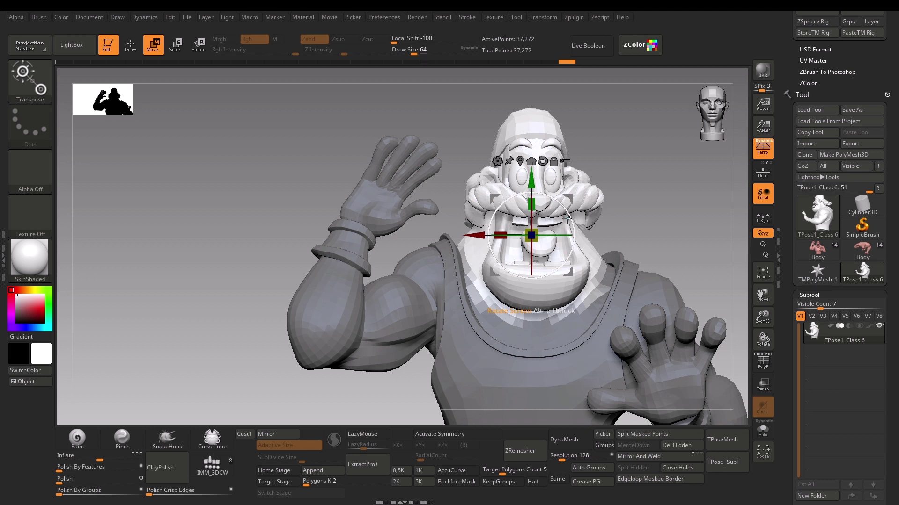
{"action": "left_click_drag", "start_coordinate": [567, 218], "coordinate": [541, 247]}
{"action": "left_click_drag", "start_coordinate": [553, 220], "coordinate": [492, 240]}
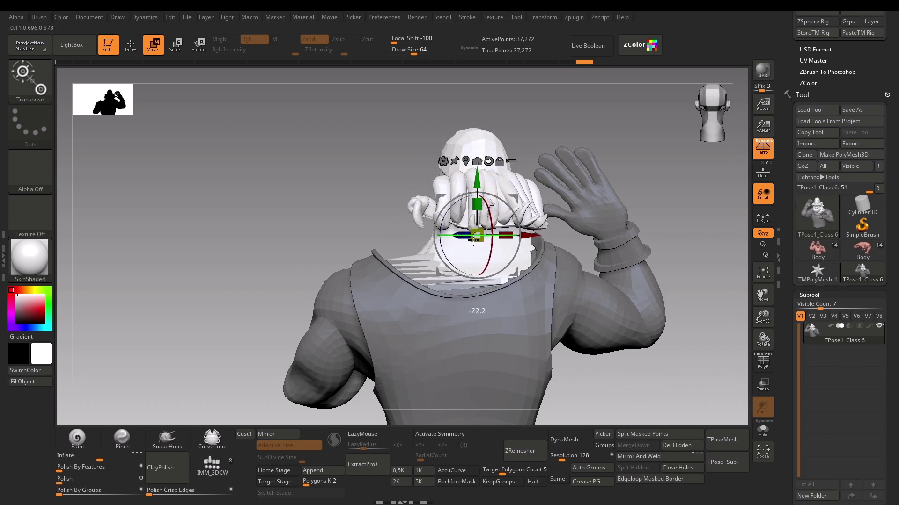
{"action": "left_click_drag", "start_coordinate": [440, 239], "coordinate": [474, 234]}
{"action": "left_click_drag", "start_coordinate": [630, 213], "coordinate": [592, 243]}
{"action": "key", "text": "ctrl+z"}
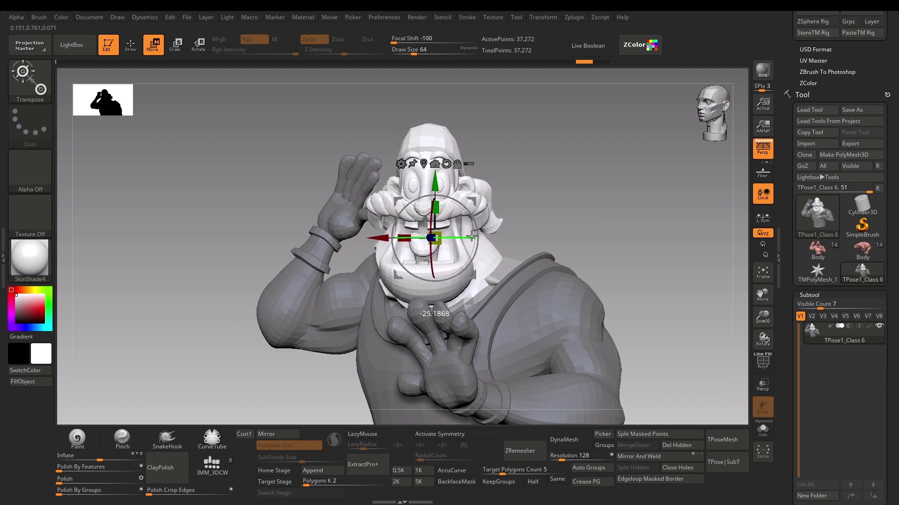
Turn the head back toward the front and shift it slightly sideways over the shoulders.
{"action": "left_click_drag", "start_coordinate": [489, 238], "coordinate": [595, 239]}
{"action": "mouse_move", "coordinate": [601, 281]}
{"action": "left_mouse_down"}
{"action": "mouse_move", "coordinate": [587, 277]}
{"action": "mouse_move", "coordinate": [615, 275]}
{"action": "left_mouse_up"}
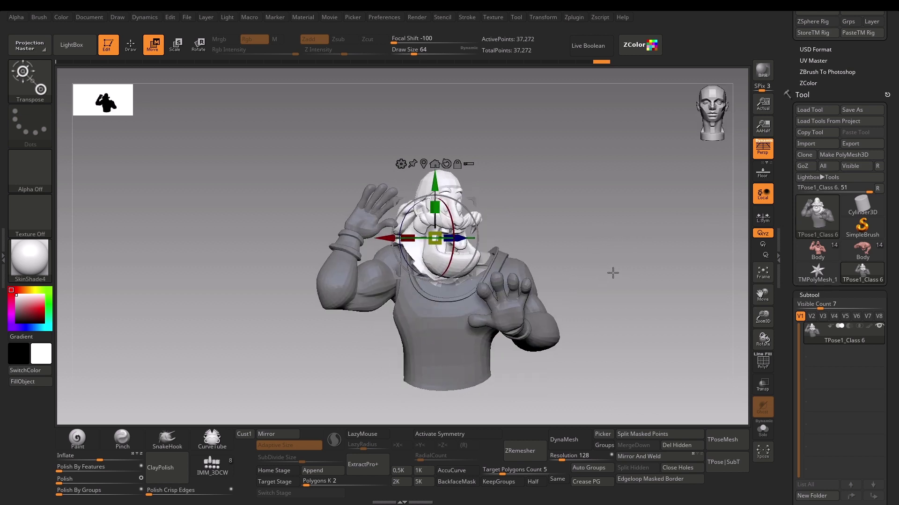
{"action": "left_click_drag", "start_coordinate": [613, 272], "coordinate": [614, 286], "text": "alt"}
{"action": "mouse_move", "coordinate": [614, 285]}
{"action": "left_mouse_down"}
{"action": "mouse_move", "coordinate": [628, 285]}
{"action": "mouse_move", "coordinate": [598, 281]}
{"action": "mouse_move", "coordinate": [594, 259]}
{"action": "mouse_move", "coordinate": [645, 244]}
{"action": "mouse_move", "coordinate": [634, 192]}
{"action": "mouse_move", "coordinate": [588, 243]}
{"action": "left_mouse_up"}
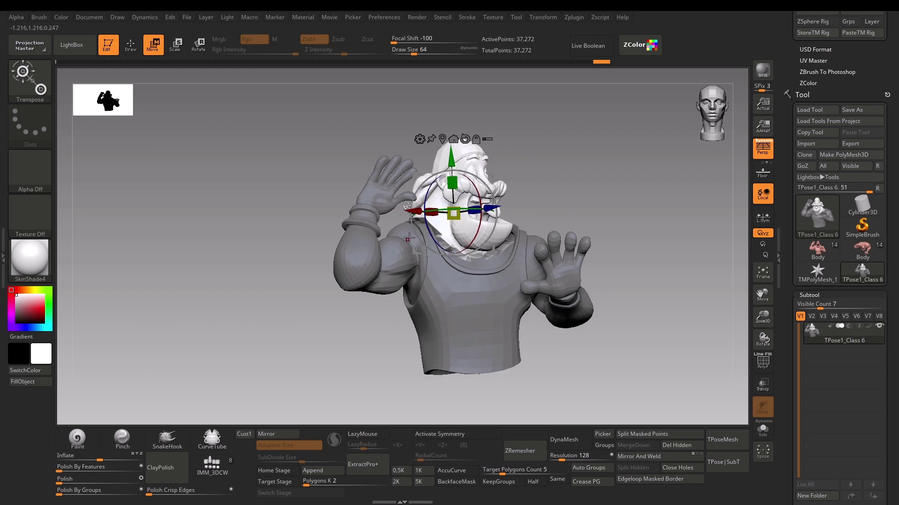
{"action": "left_click_drag", "start_coordinate": [538, 184], "coordinate": [588, 225]}
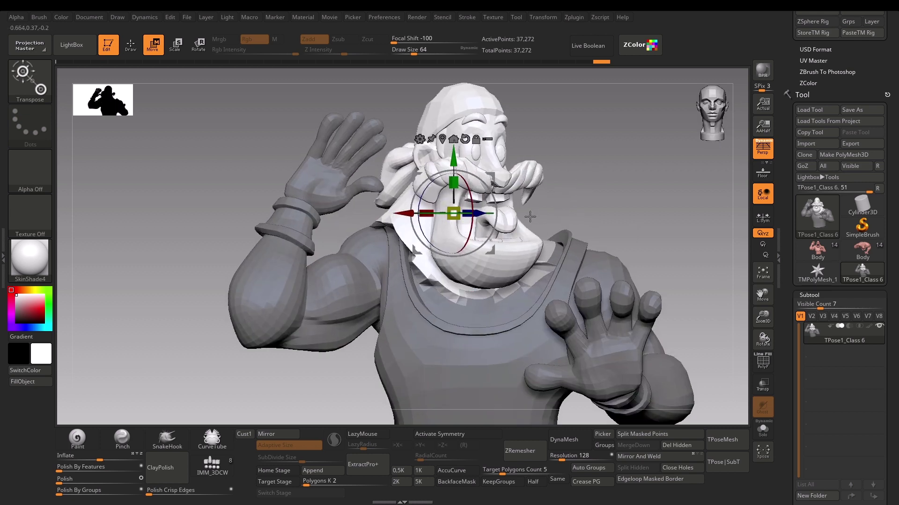
{"action": "left_click_drag", "start_coordinate": [442, 198], "coordinate": [503, 189]}
{"action": "left_click_drag", "start_coordinate": [424, 213], "coordinate": [420, 214]}
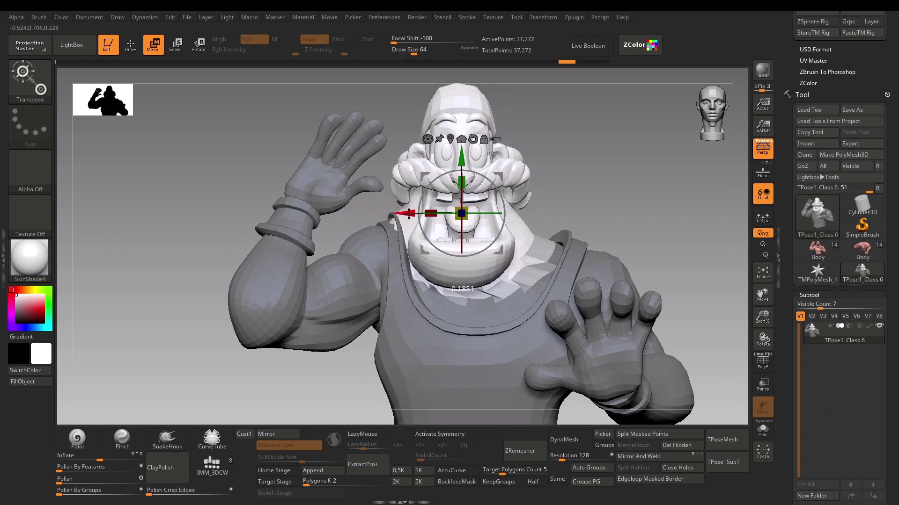
{"action": "left_click_drag", "start_coordinate": [578, 188], "coordinate": [402, 213]}
Fine-tune the head's rotation with small turns so that it sits naturally on the neck from the front and back.
{"action": "left_click_drag", "start_coordinate": [604, 206], "coordinate": [477, 208], "text": "alt"}
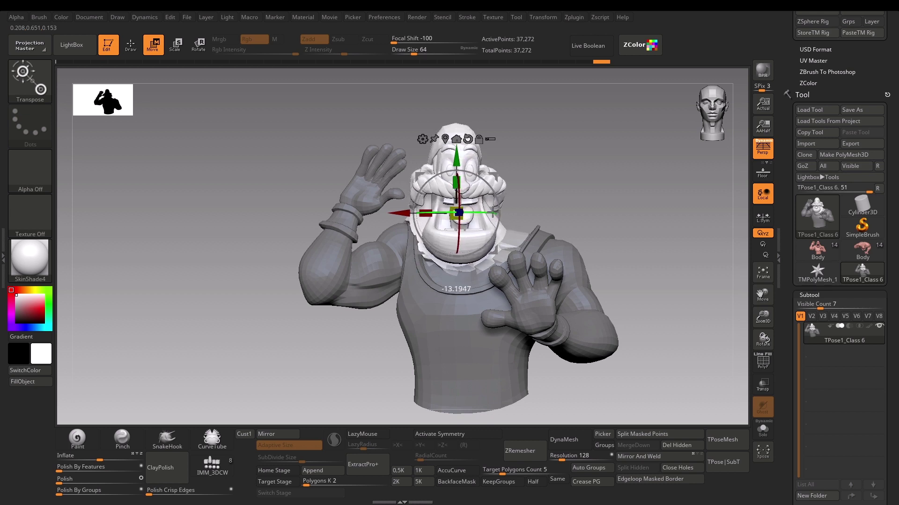
{"action": "left_click_drag", "start_coordinate": [495, 210], "coordinate": [496, 210]}
{"action": "left_click_drag", "start_coordinate": [580, 187], "coordinate": [440, 227]}
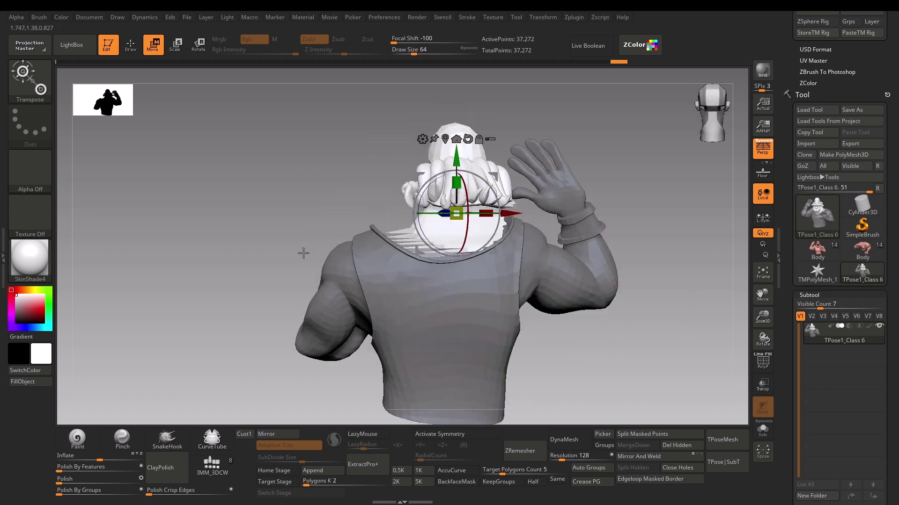
{"action": "left_click_drag", "start_coordinate": [289, 252], "coordinate": [617, 228]}
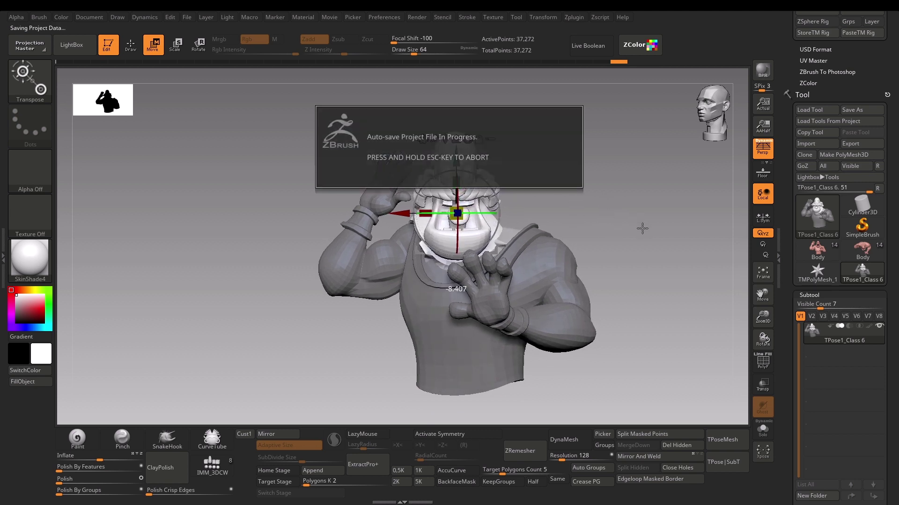
{"action": "left_click_drag", "start_coordinate": [642, 227], "coordinate": [554, 234]}
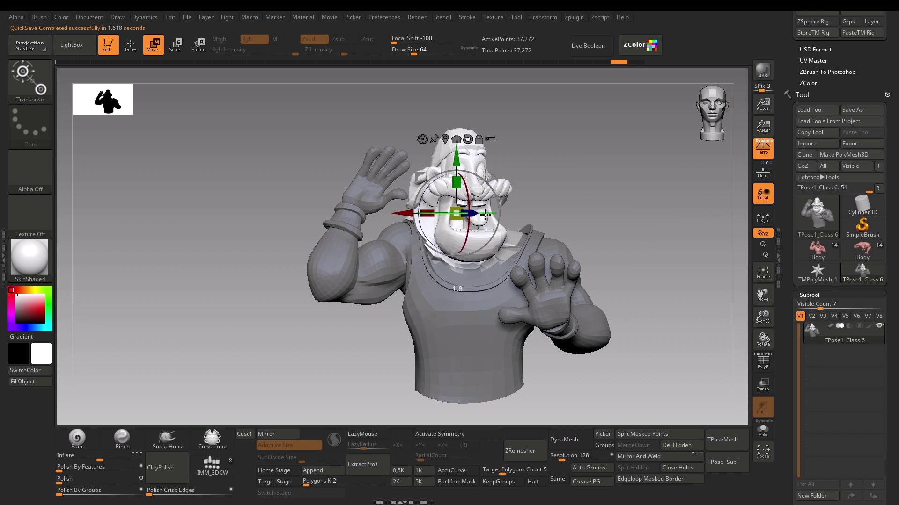
Clear the mask, switch to the Move brush and transfer the Transpose Master pose back to the original subtools.
{"action": "mouse_move", "coordinate": [611, 218]}
{"action": "left_mouse_down", "text": "alt"}
{"action": "mouse_move", "coordinate": [616, 204]}
{"action": "mouse_move", "coordinate": [606, 211]}
{"action": "mouse_move", "coordinate": [610, 249]}
{"action": "mouse_move", "coordinate": [628, 236]}
{"action": "mouse_move", "coordinate": [587, 239]}
{"action": "mouse_move", "coordinate": [638, 263]}
{"action": "mouse_move", "coordinate": [606, 251]}
{"action": "mouse_move", "coordinate": [683, 245]}
{"action": "mouse_move", "coordinate": [668, 247]}
{"action": "mouse_move", "coordinate": [683, 253]}
{"action": "mouse_move", "coordinate": [650, 254]}
{"action": "left_mouse_up", "text": "alt"}
{"action": "key", "text": "q"}
{"action": "key", "text": "b"}
{"action": "key", "text": "m"}
{"action": "key", "text": "v"}
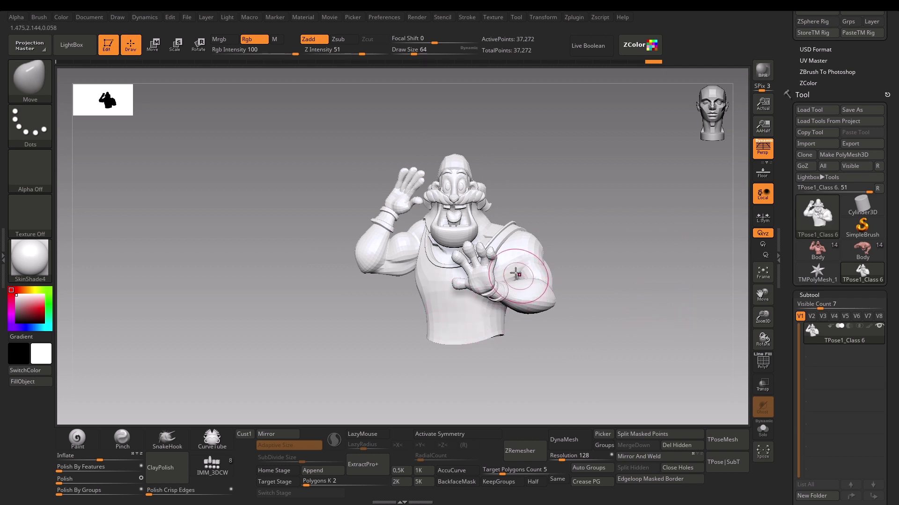
{"action": "left_click_drag", "start_coordinate": [563, 217], "coordinate": [554, 246], "text": "alt"}
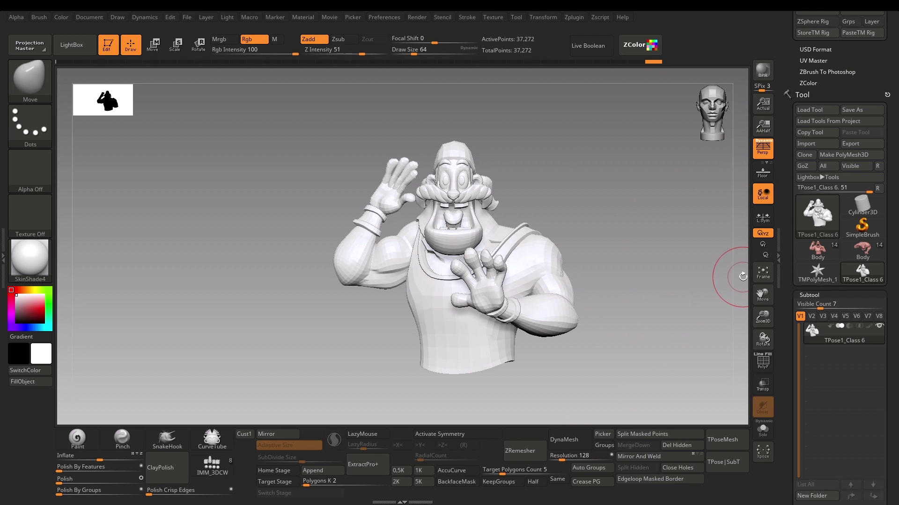
{"action": "left_click", "coordinate": [721, 467]}
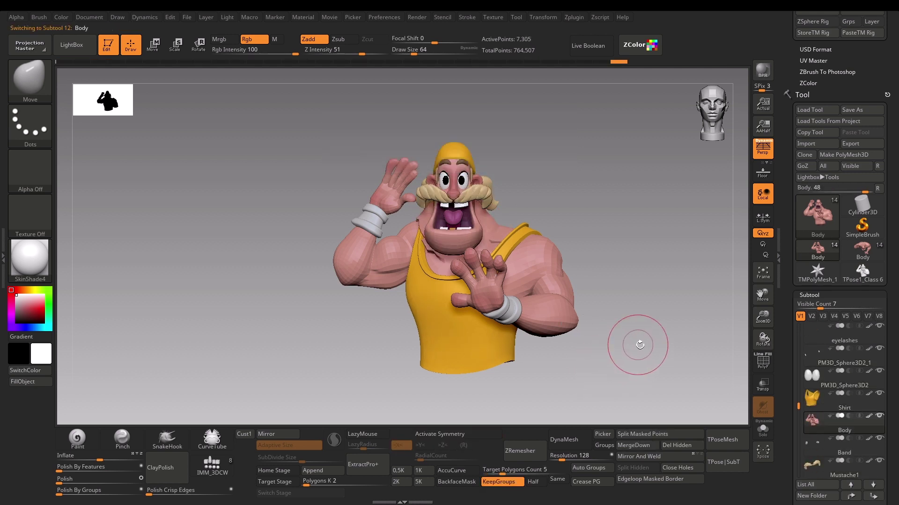
Examine the posed, coloured character from several angles and look through its subtool list.
{"action": "left_click_drag", "start_coordinate": [797, 403], "coordinate": [797, 378]}
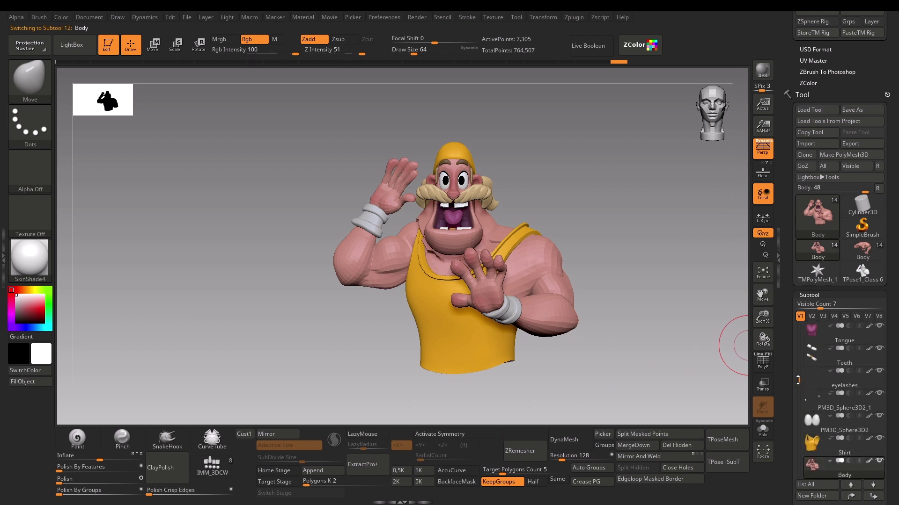
{"action": "scroll", "coordinate": [797, 380], "scroll_direction": "down", "scroll_amount": 2}
{"action": "mouse_move", "coordinate": [648, 351]}
{"action": "left_mouse_down"}
{"action": "mouse_move", "coordinate": [636, 341]}
{"action": "mouse_move", "coordinate": [697, 345]}
{"action": "left_mouse_up"}
{"action": "left_click_drag", "start_coordinate": [577, 335], "coordinate": [647, 358], "text": "alt"}
{"action": "mouse_move", "coordinate": [563, 307]}
{"action": "left_mouse_down", "text": "alt"}
{"action": "mouse_move", "coordinate": [500, 330]}
{"action": "mouse_move", "coordinate": [468, 316]}
{"action": "left_mouse_up", "text": "alt"}
{"action": "left_click_drag", "start_coordinate": [570, 349], "coordinate": [519, 338]}
{"action": "left_click_drag", "start_coordinate": [424, 401], "coordinate": [335, 360], "text": "alt"}
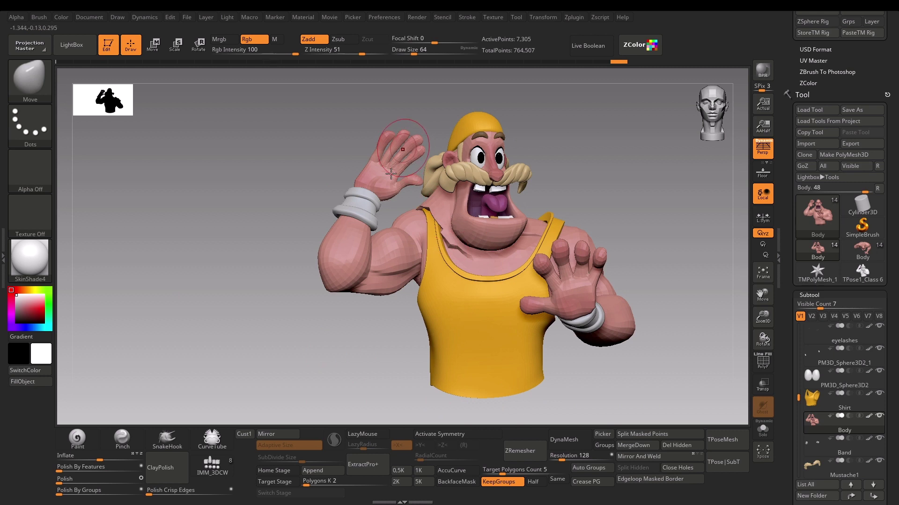
{"action": "left_click_drag", "start_coordinate": [615, 165], "coordinate": [561, 184], "text": "alt"}
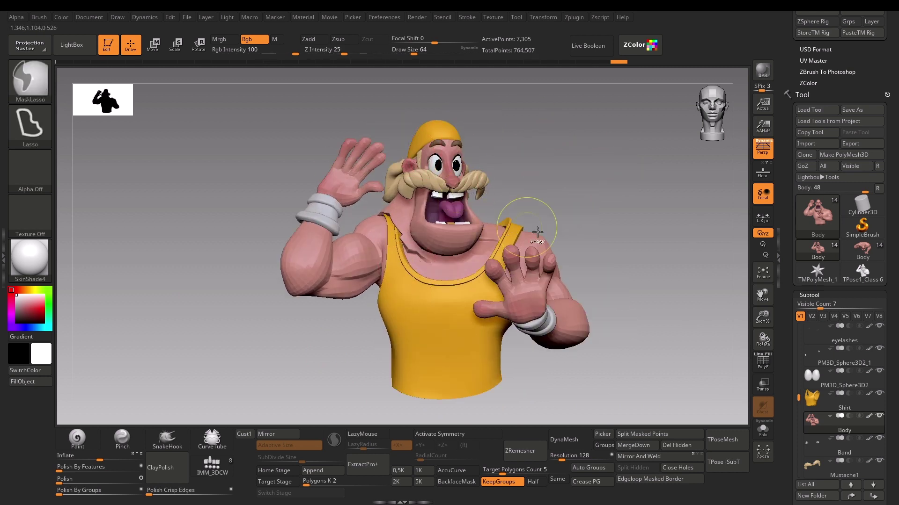
{"action": "left_click_drag", "start_coordinate": [588, 223], "coordinate": [405, 176]}
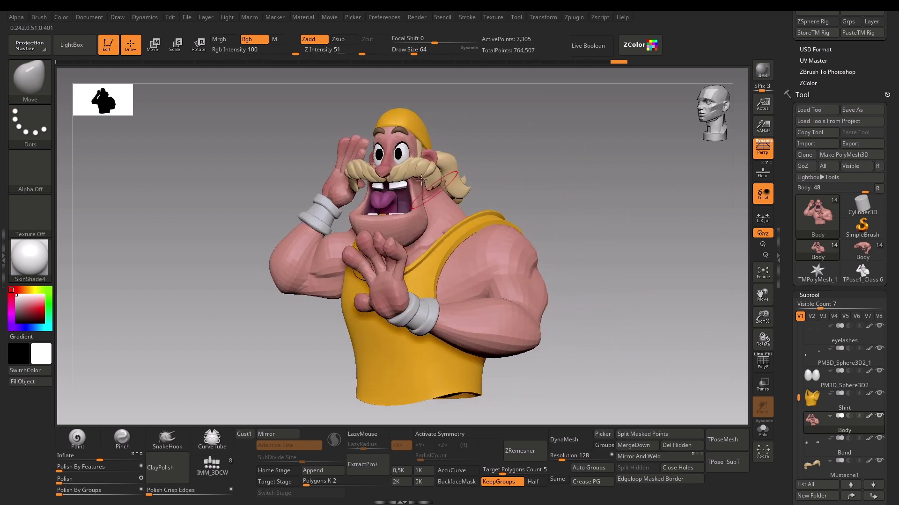
{"action": "left_click_drag", "start_coordinate": [579, 233], "coordinate": [622, 296]}
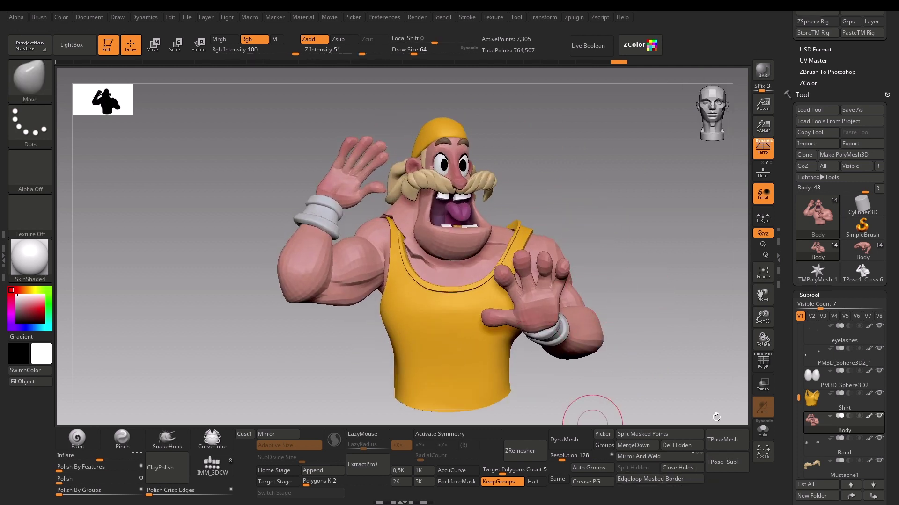
{"action": "left_click", "coordinate": [573, 18]}
{"action": "left_click_drag", "start_coordinate": [609, 277], "coordinate": [610, 249], "text": "alt"}
{"action": "key", "text": "s"}
{"action": "key", "text": "b"}
{"action": "key", "text": "d"}
{"action": "key", "text": "s"}
{"action": "key", "text": "shift+f"}
{"action": "key", "text": "shift+f"}
{"action": "left_click_drag", "start_coordinate": [580, 232], "coordinate": [382, 226]}
{"action": "key", "text": "shift+f"}
{"action": "key", "text": "shift+f"}
{"action": "left_click", "coordinate": [346, 253], "text": "ctrl+shift"}
{"action": "key", "text": "ctrl+z"}
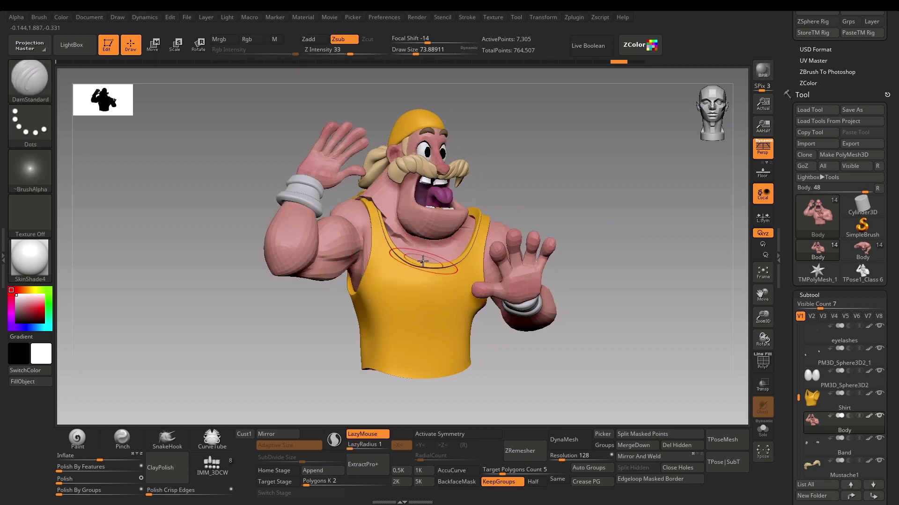
Isolate the Body subtool, smooth the creased area between neck and shoulders, and raise its subdivision level.
{"action": "left_click", "coordinate": [762, 429]}
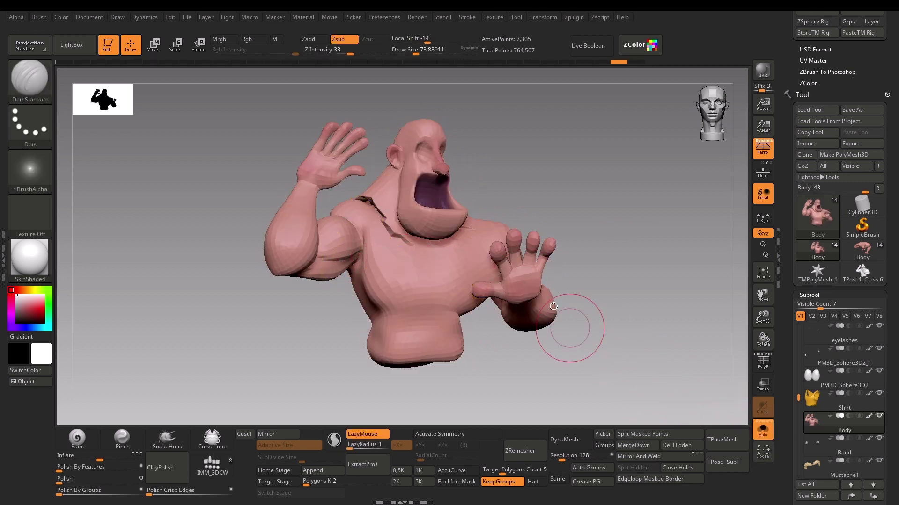
{"action": "mouse_move", "coordinate": [548, 185]}
{"action": "left_mouse_down"}
{"action": "mouse_move", "coordinate": [576, 170]}
{"action": "mouse_move", "coordinate": [379, 222]}
{"action": "mouse_move", "coordinate": [377, 206]}
{"action": "mouse_move", "coordinate": [384, 225]}
{"action": "left_mouse_up"}
{"action": "left_click_drag", "start_coordinate": [482, 340], "coordinate": [592, 283]}
{"action": "key", "text": "s"}
{"action": "mouse_move", "coordinate": [342, 244]}
{"action": "left_mouse_down", "text": "shift"}
{"action": "mouse_move", "coordinate": [387, 212]}
{"action": "mouse_move", "coordinate": [370, 221]}
{"action": "left_mouse_up", "text": "shift"}
{"action": "mouse_move", "coordinate": [274, 209]}
{"action": "right_mouse_down"}
{"action": "mouse_move", "coordinate": [552, 138]}
{"action": "mouse_move", "coordinate": [389, 195]}
{"action": "right_mouse_up"}
{"action": "key", "text": "d"}
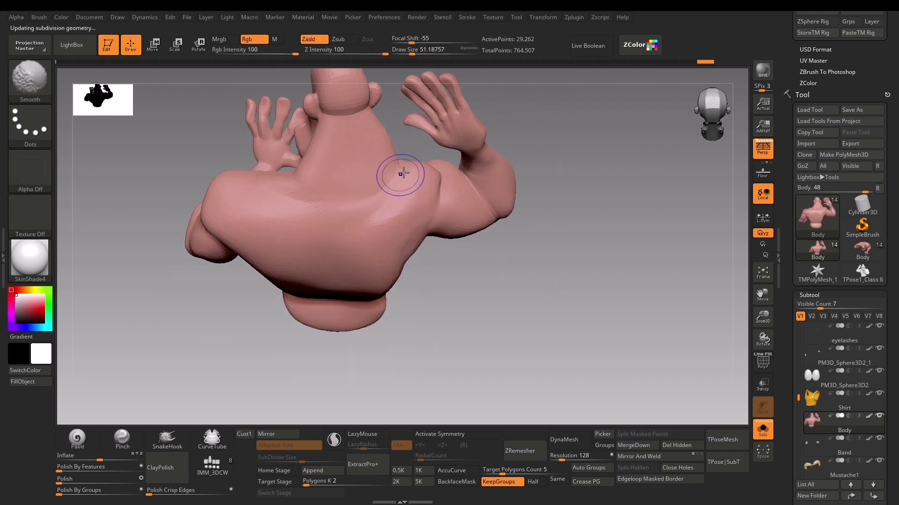
Flatten the side of the neck above the raised arm's shoulder with the Flatten brush.
{"action": "mouse_move", "coordinate": [306, 230]}
{"action": "right_mouse_down"}
{"action": "mouse_move", "coordinate": [539, 331]}
{"action": "mouse_move", "coordinate": [427, 311]}
{"action": "right_mouse_up"}
{"action": "right_click_drag", "start_coordinate": [356, 330], "coordinate": [406, 334], "text": "ctrl"}
{"action": "right_click_drag", "start_coordinate": [467, 347], "coordinate": [428, 313]}
{"action": "key", "text": "4"}
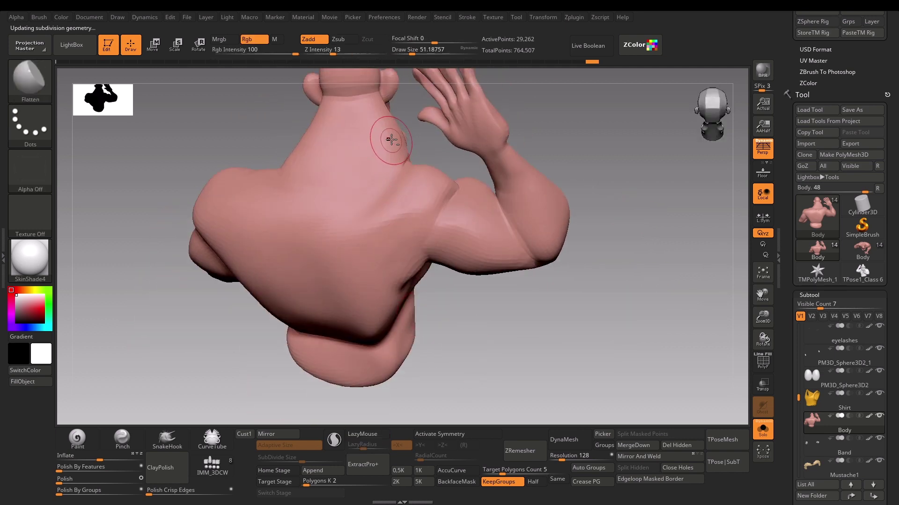
{"action": "left_click_drag", "start_coordinate": [391, 138], "coordinate": [397, 138]}
Adjust the neck's outline beside the raised arm using the Move brush at a draw size of about 83.
{"action": "key", "text": "b"}
{"action": "key", "text": "m"}
{"action": "key", "text": "v"}
{"action": "key", "text": "s"}
{"action": "left_click_drag", "start_coordinate": [396, 139], "coordinate": [399, 139]}
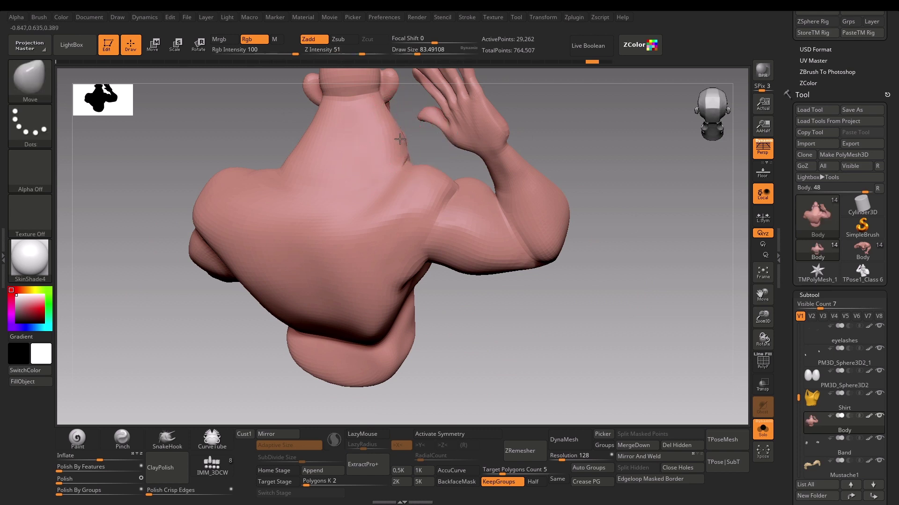
{"action": "right_click_drag", "start_coordinate": [472, 336], "coordinate": [487, 300], "text": "shift"}
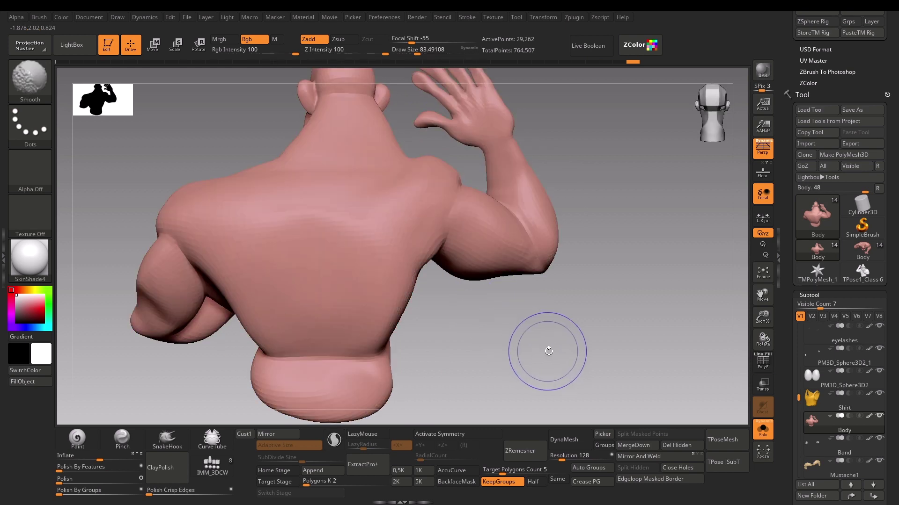
Refine the neck-to-shoulder contour beside the raised arm from front and back with the Move Topological brush, varying the draw size.
{"action": "right_click_drag", "start_coordinate": [547, 349], "coordinate": [439, 273], "text": "ctrl"}
{"action": "right_click_drag", "start_coordinate": [556, 188], "coordinate": [575, 234], "text": "ctrl"}
{"action": "key", "text": "b"}
{"action": "key", "text": "m"}
{"action": "key", "text": "t"}
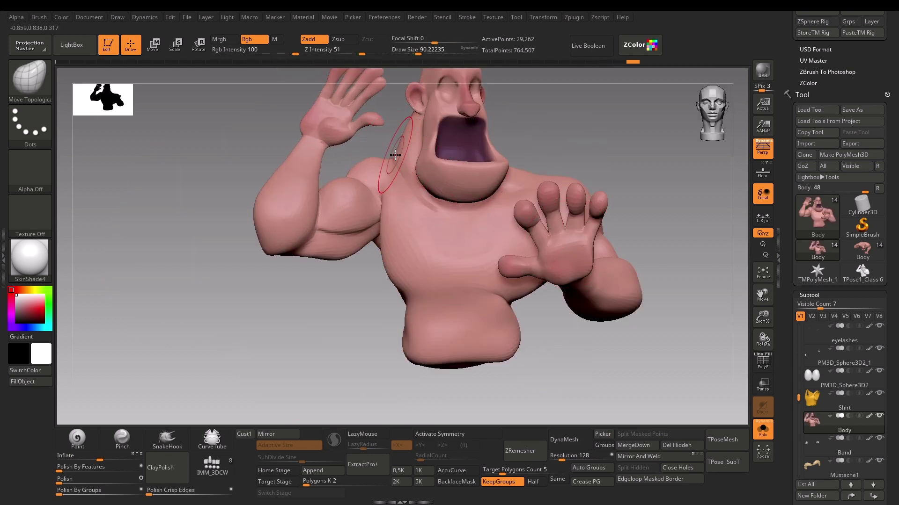
{"action": "key", "text": "s"}
{"action": "left_click_drag", "start_coordinate": [397, 160], "coordinate": [406, 137]}
{"action": "key", "text": "s"}
{"action": "left_click_drag", "start_coordinate": [341, 330], "coordinate": [423, 317]}
{"action": "key", "text": "s"}
{"action": "left_click_drag", "start_coordinate": [408, 131], "coordinate": [406, 130]}
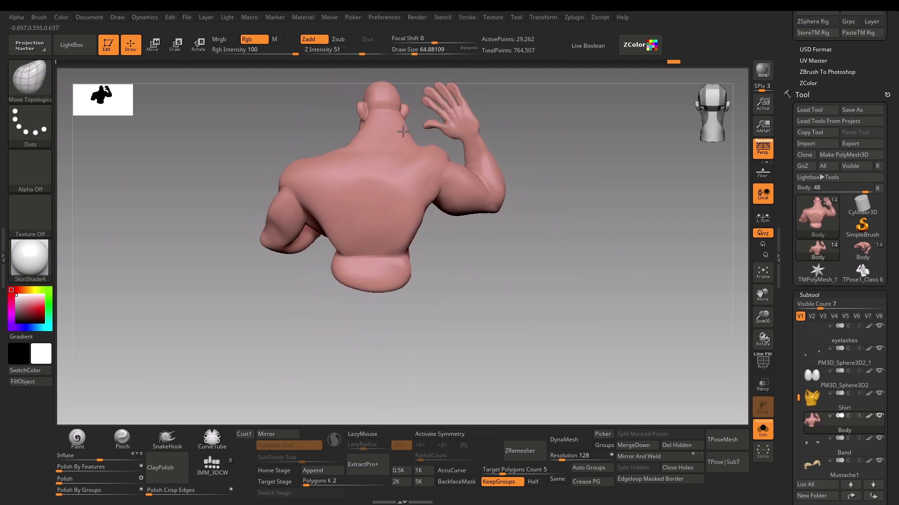
Check the reshaped neck from the front and show all the other subtools again.
{"action": "mouse_move", "coordinate": [457, 311]}
{"action": "left_mouse_down"}
{"action": "mouse_move", "coordinate": [370, 308]}
{"action": "mouse_move", "coordinate": [383, 314]}
{"action": "left_mouse_up"}
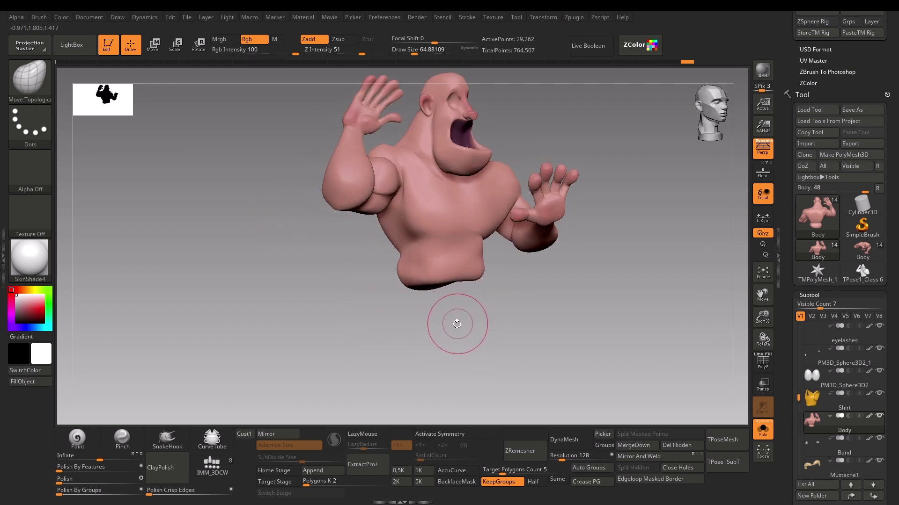
{"action": "left_click_drag", "start_coordinate": [517, 331], "coordinate": [465, 341]}
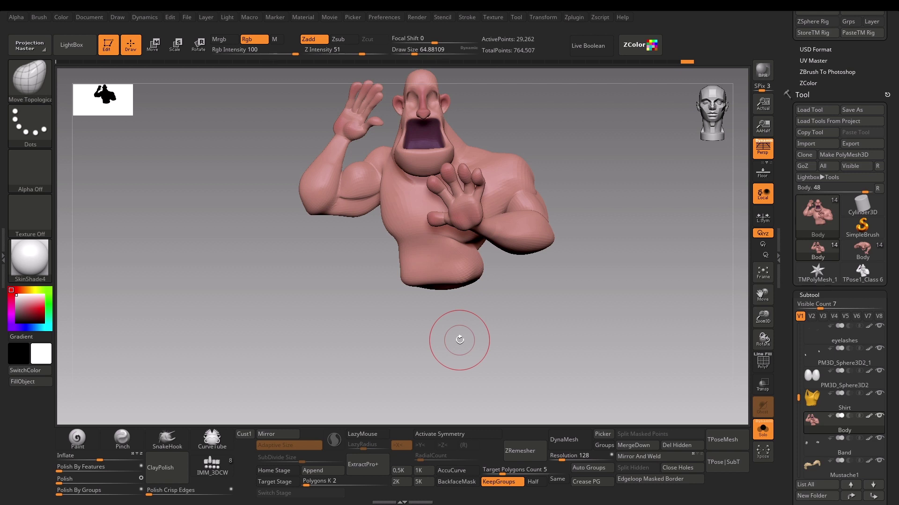
{"action": "key", "text": "alt+s"}
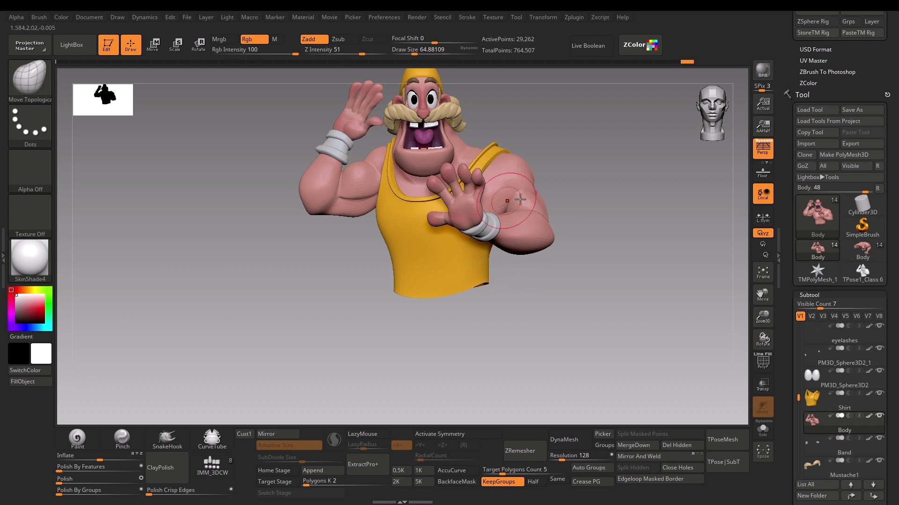
Check the pose from front and back, make the Shirt the active subtool, and switch to the Move brush.
{"action": "left_click_drag", "start_coordinate": [575, 188], "coordinate": [541, 260], "text": "alt"}
{"action": "left_click_drag", "start_coordinate": [550, 242], "coordinate": [556, 236], "text": "alt"}
{"action": "left_click_drag", "start_coordinate": [574, 161], "coordinate": [529, 162]}
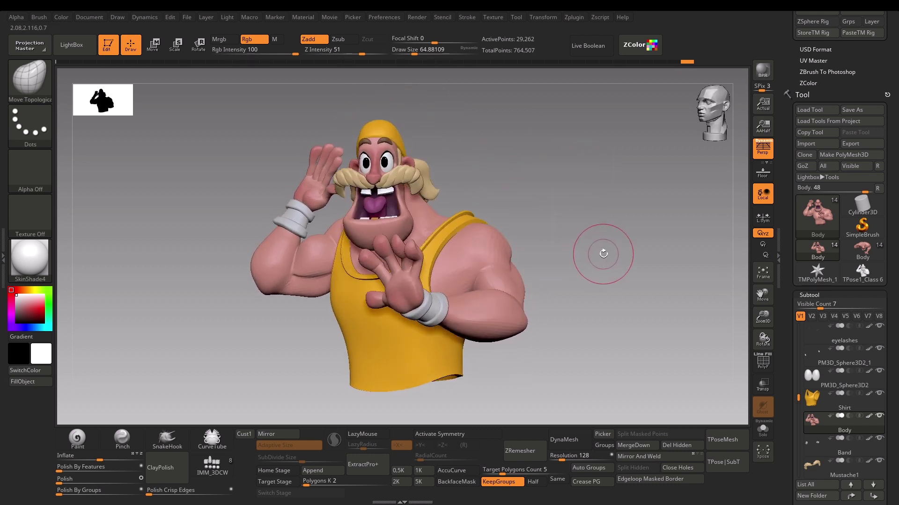
{"action": "left_click_drag", "start_coordinate": [601, 250], "coordinate": [510, 237]}
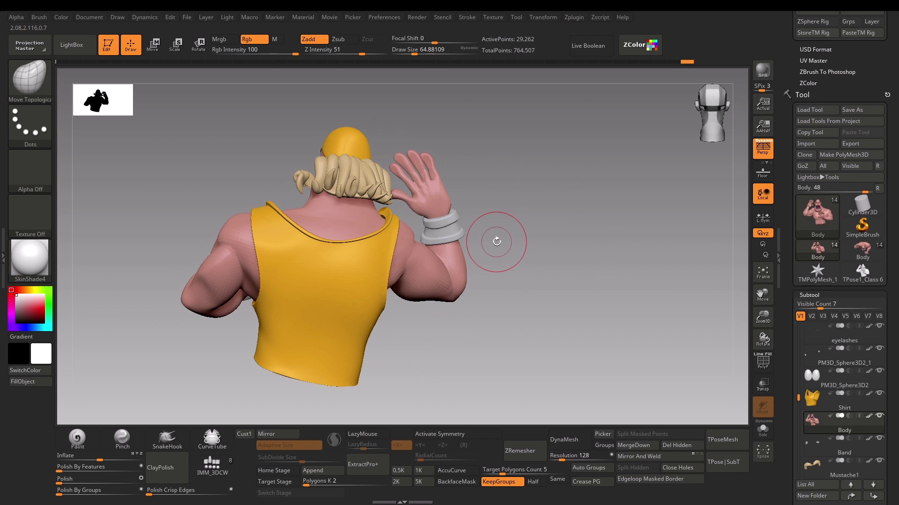
{"action": "left_click_drag", "start_coordinate": [524, 263], "coordinate": [565, 279]}
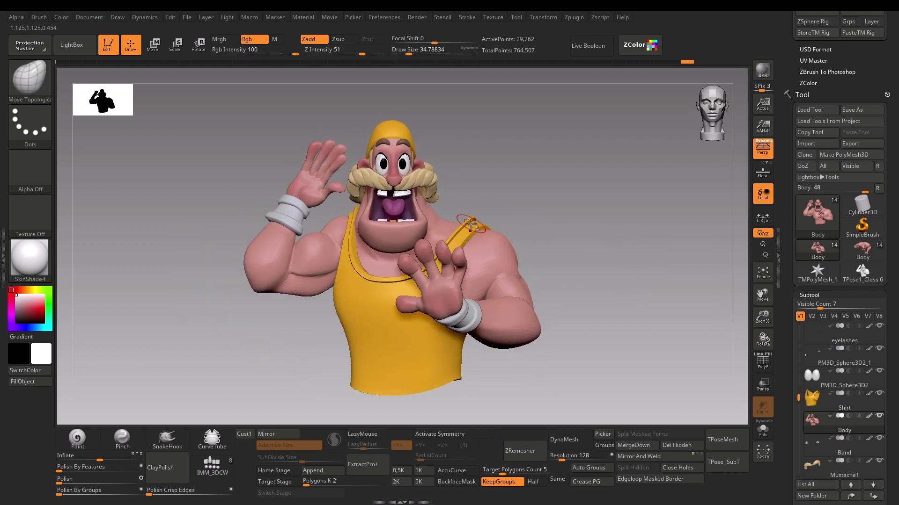
{"action": "left_click", "coordinate": [475, 224], "text": "alt"}
{"action": "key", "text": "b"}
{"action": "key", "text": "d"}
{"action": "key", "text": "s"}
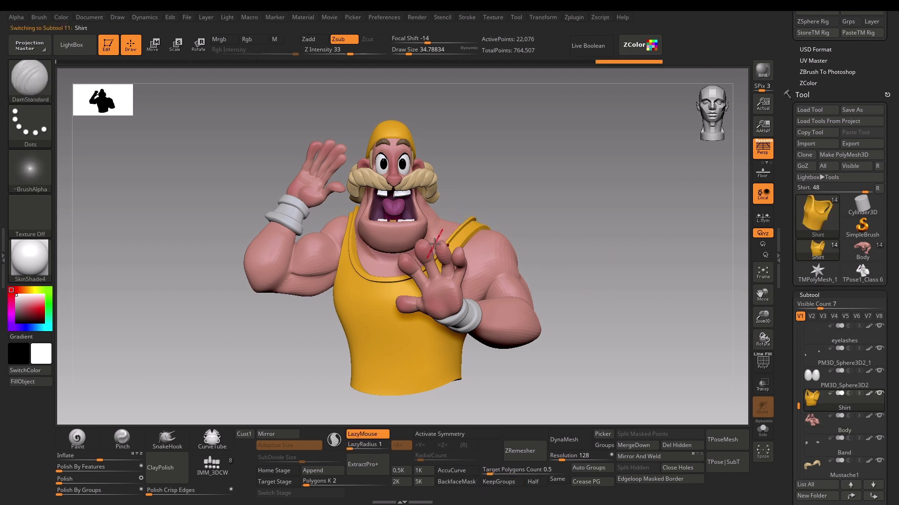
{"action": "mouse_move", "coordinate": [518, 214]}
{"action": "left_mouse_down"}
{"action": "mouse_move", "coordinate": [456, 232]}
{"action": "mouse_move", "coordinate": [479, 235]}
{"action": "left_mouse_up"}
{"action": "key", "text": "b"}
{"action": "key", "text": "m"}
{"action": "key", "text": "v"}
Reshape the shirt strap over the lowered arm's shoulder with the Move brush, using a draw size of about 108.
{"action": "key", "text": "s"}
{"action": "left_click_drag", "start_coordinate": [473, 232], "coordinate": [460, 226]}
{"action": "mouse_move", "coordinate": [461, 226]}
{"action": "right_mouse_down"}
{"action": "mouse_move", "coordinate": [514, 206]}
{"action": "mouse_move", "coordinate": [514, 256]}
{"action": "right_mouse_up"}
{"action": "key", "text": "s"}
{"action": "left_click_drag", "start_coordinate": [452, 263], "coordinate": [444, 260]}
{"action": "right_click_drag", "start_coordinate": [507, 216], "coordinate": [496, 185]}
{"action": "left_click_drag", "start_coordinate": [237, 318], "coordinate": [247, 292]}
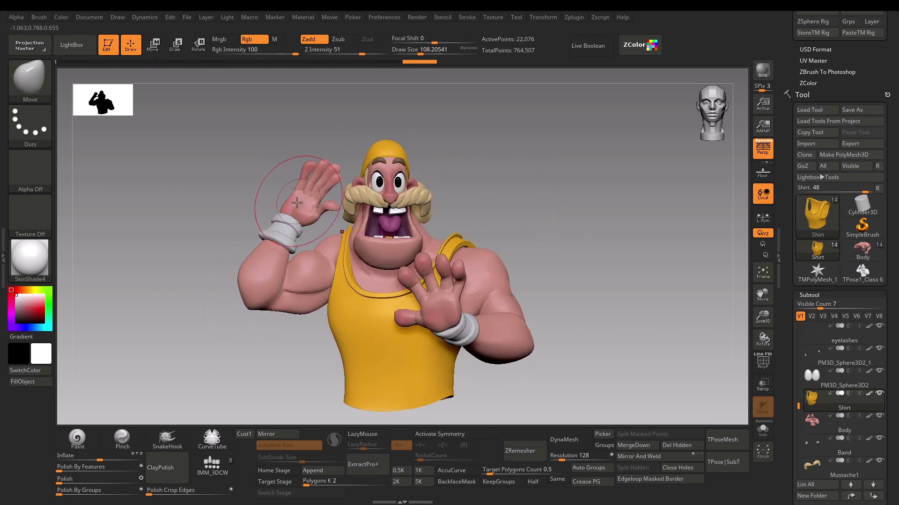
{"action": "left_click_drag", "start_coordinate": [240, 329], "coordinate": [261, 330]}
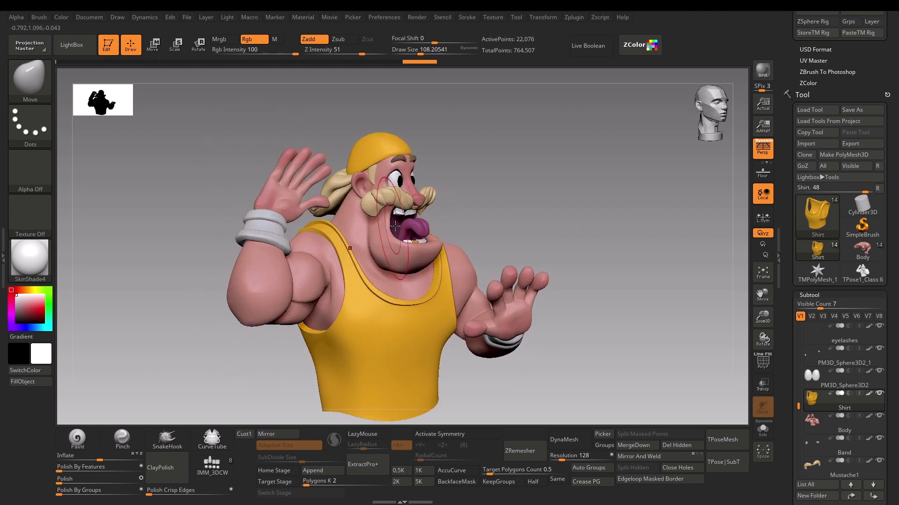
{"action": "left_click_drag", "start_coordinate": [484, 194], "coordinate": [449, 196]}
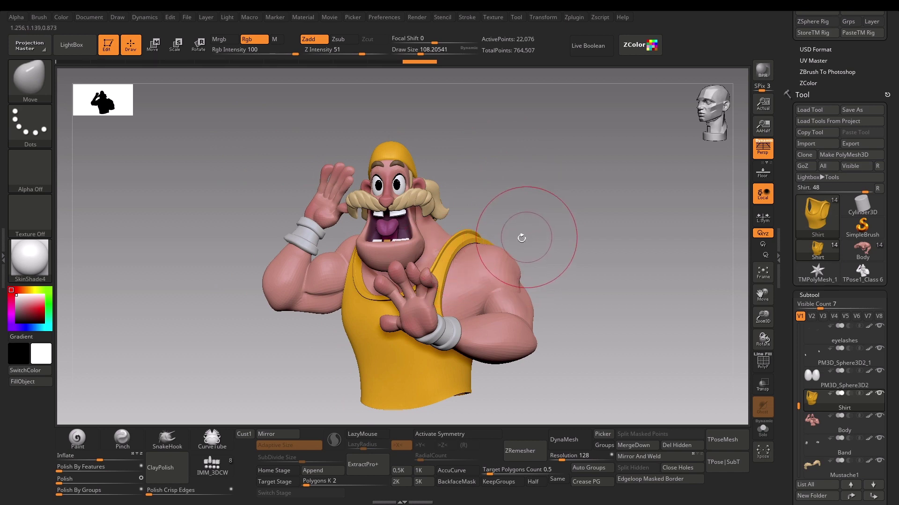
Adjust the shirt around the lowered arm's shoulder with the Move brush at a draw size of about 140.
{"action": "left_click_drag", "start_coordinate": [517, 240], "coordinate": [370, 249]}
{"action": "key", "text": "shift+f"}
{"action": "key", "text": "shift+f"}
{"action": "key", "text": "s"}
{"action": "mouse_move", "coordinate": [447, 280]}
{"action": "left_mouse_down"}
{"action": "mouse_move", "coordinate": [430, 272]}
{"action": "mouse_move", "coordinate": [446, 244]}
{"action": "left_mouse_up"}
{"action": "key", "text": "s"}
{"action": "key", "text": "s"}
{"action": "left_click_drag", "start_coordinate": [334, 256], "coordinate": [269, 220]}
{"action": "left_click_drag", "start_coordinate": [264, 183], "coordinate": [338, 309], "text": "alt"}
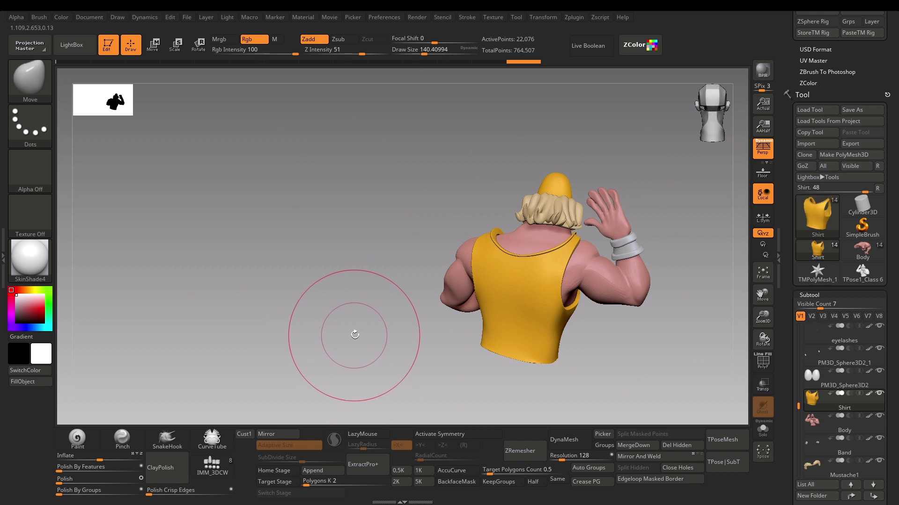
{"action": "mouse_move", "coordinate": [378, 331]}
{"action": "left_mouse_down", "text": "alt"}
{"action": "mouse_move", "coordinate": [379, 363]}
{"action": "mouse_move", "coordinate": [401, 351]}
{"action": "left_mouse_up", "text": "alt"}
Fine-tune the strap beside the lowered hand at a draw size of about 80, and enlarge the Move brush to about 202.
{"action": "key", "text": "bracketright"}
{"action": "key", "text": "bracketright"}
{"action": "key", "text": "bracketright"}
{"action": "key", "text": "bracketleft"}
{"action": "key", "text": "bracketleft"}
{"action": "key", "text": "bracketleft"}
{"action": "key", "text": "bracketleft"}
{"action": "left_click_drag", "start_coordinate": [360, 278], "coordinate": [463, 275]}
{"action": "key", "text": "s"}
{"action": "left_click_drag", "start_coordinate": [451, 245], "coordinate": [452, 249]}
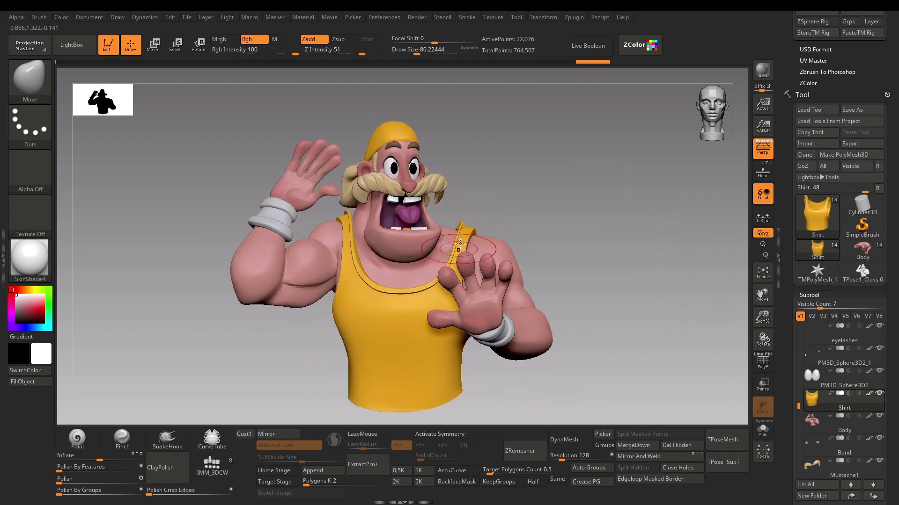
{"action": "key", "text": "bracketright"}
{"action": "key", "text": "bracketright"}
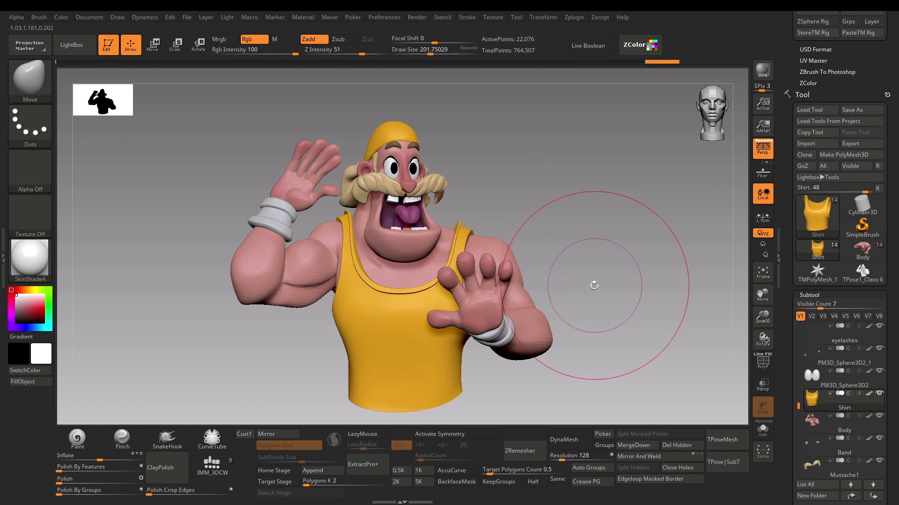
Examine the adjusted shirt and the full pose from several angles, toggling the polygroup wireframe display.
{"action": "mouse_move", "coordinate": [592, 281]}
{"action": "left_mouse_down"}
{"action": "mouse_move", "coordinate": [577, 281]}
{"action": "mouse_move", "coordinate": [594, 258]}
{"action": "mouse_move", "coordinate": [465, 240]}
{"action": "left_mouse_up"}
{"action": "key", "text": "shift+f"}
{"action": "key", "text": "shift+f"}
{"action": "key", "text": "s"}
{"action": "mouse_move", "coordinate": [373, 299]}
{"action": "left_mouse_down"}
{"action": "mouse_move", "coordinate": [395, 305]}
{"action": "mouse_move", "coordinate": [532, 283]}
{"action": "left_mouse_up"}
{"action": "left_click_drag", "start_coordinate": [571, 261], "coordinate": [580, 275], "text": "alt"}
{"action": "left_click_drag", "start_coordinate": [295, 314], "coordinate": [268, 328], "text": "alt"}
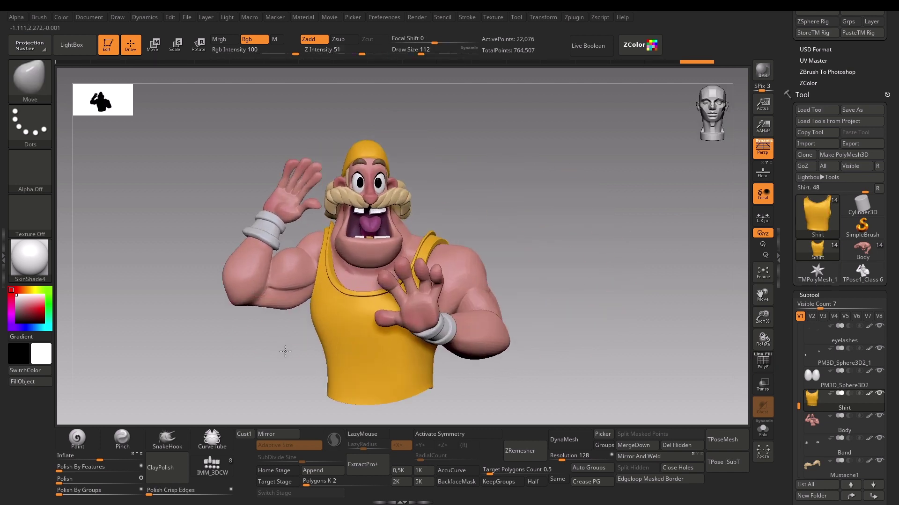
{"action": "left_click_drag", "start_coordinate": [557, 295], "coordinate": [443, 281]}
{"action": "key", "text": "shift+f"}
{"action": "key", "text": "shift+f"}
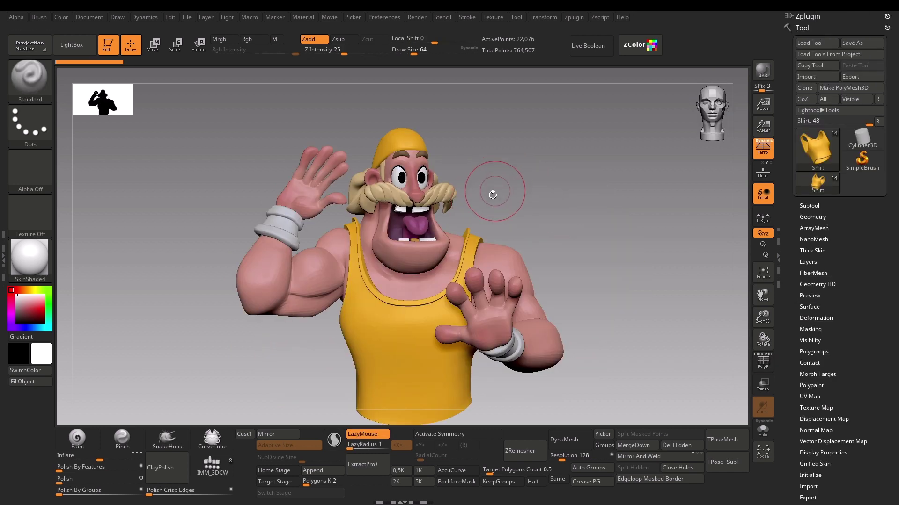
{"action": "mouse_move", "coordinate": [492, 194]}
{"action": "left_mouse_down"}
{"action": "mouse_move", "coordinate": [497, 176]}
{"action": "mouse_move", "coordinate": [431, 220]}
{"action": "left_mouse_up"}
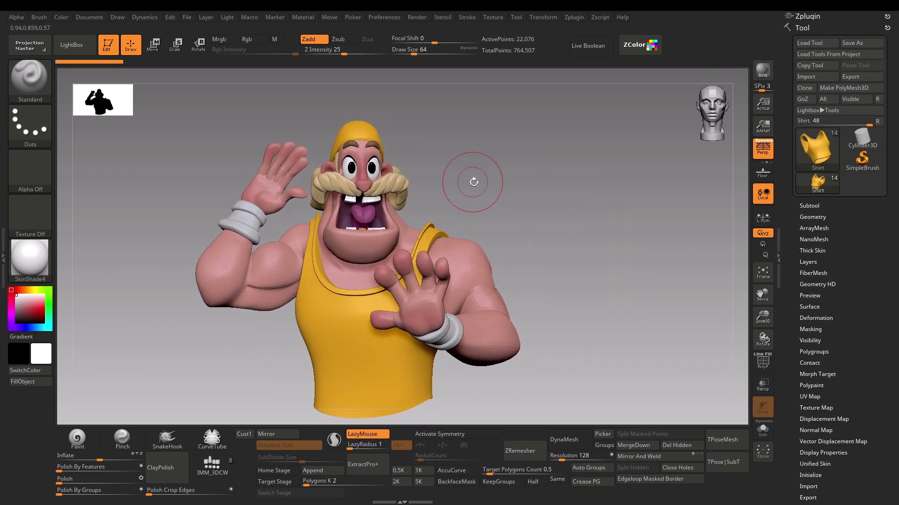
{"action": "left_click_drag", "start_coordinate": [474, 182], "coordinate": [427, 157]}
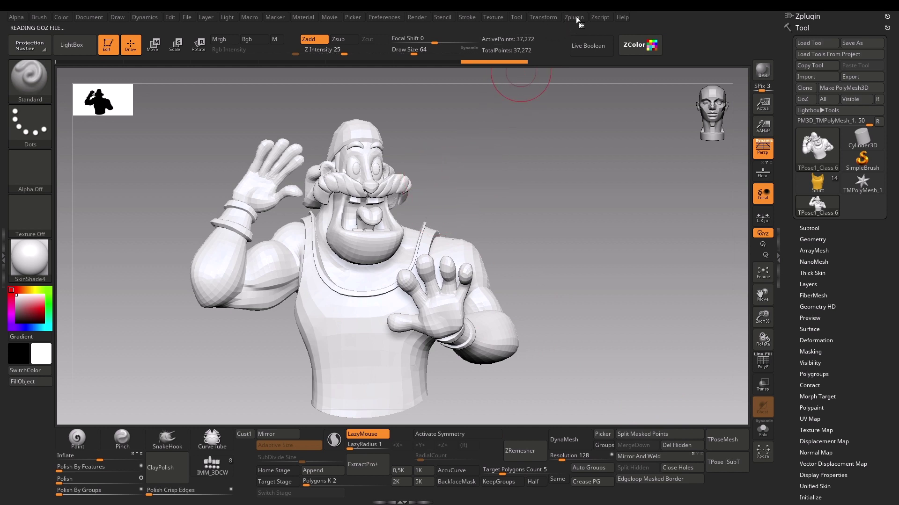
Choose MaskLasso as the masking brush and isolate the body on the Transpose Master mesh.
{"action": "mouse_move", "coordinate": [465, 141]}
{"action": "left_mouse_down", "text": "alt"}
{"action": "mouse_move", "coordinate": [482, 156]}
{"action": "mouse_move", "coordinate": [520, 151]}
{"action": "left_mouse_up", "text": "alt"}
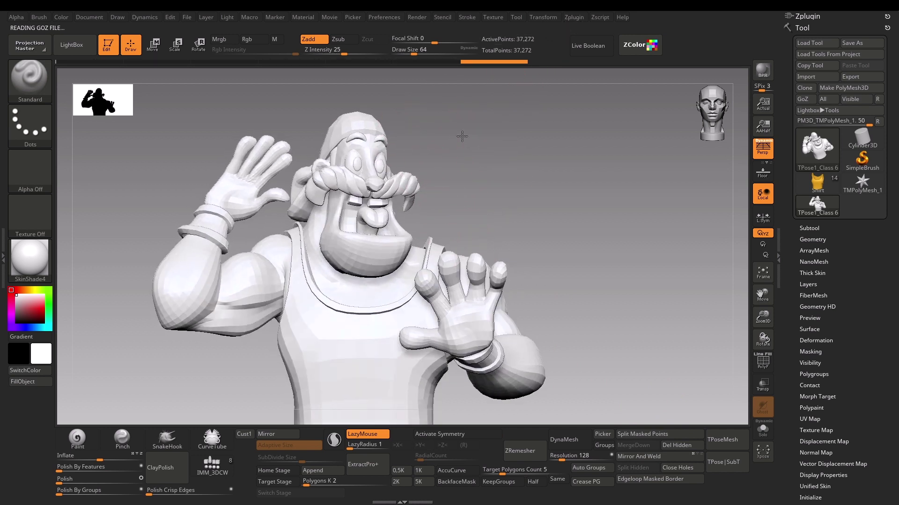
{"action": "left_click", "coordinate": [52, 92], "text": "ctrl"}
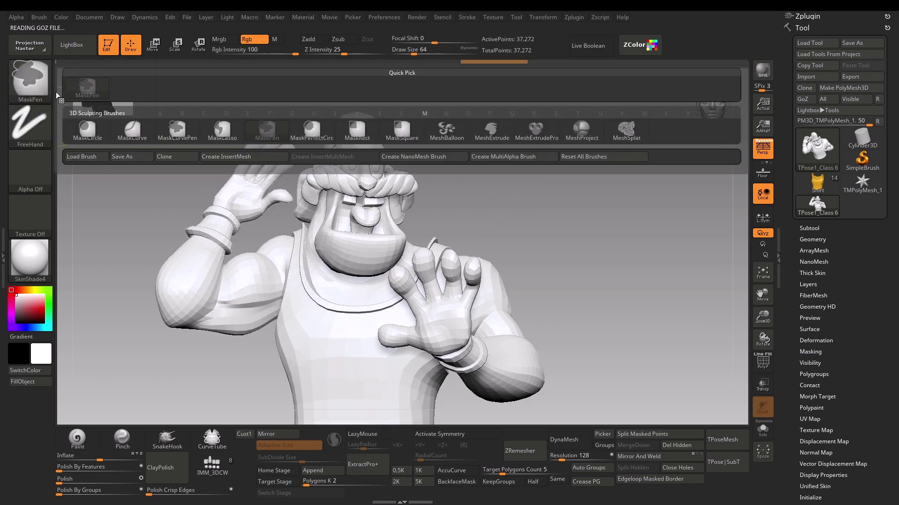
{"action": "left_click", "coordinate": [228, 140]}
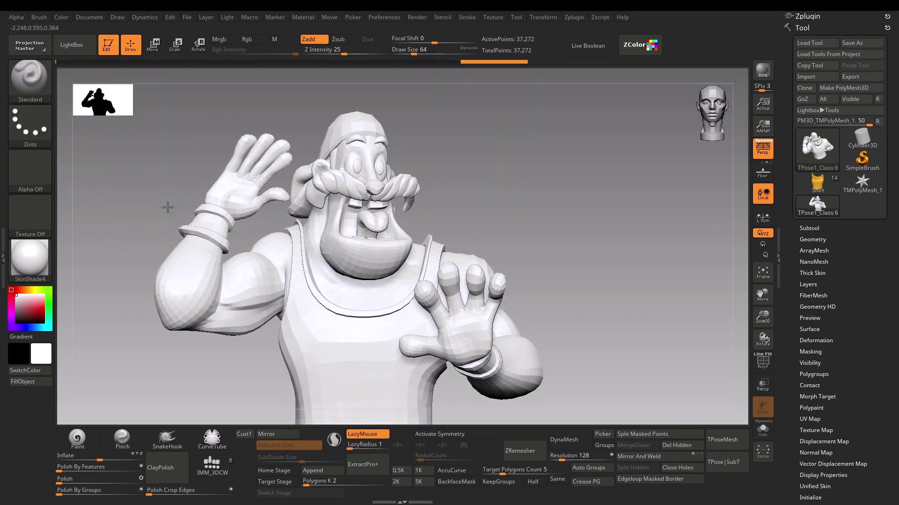
{"action": "left_click", "coordinate": [270, 158], "text": "ctrl+shift"}
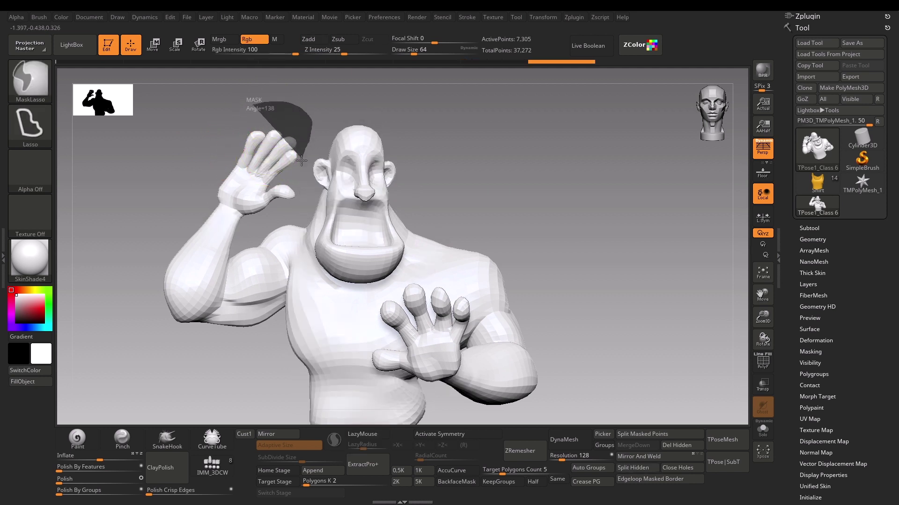
Mask the raised hand and forearm down to the elbow with the lasso.
{"action": "mouse_move", "coordinate": [304, 207]}
{"action": "left_mouse_down", "text": "ctrl"}
{"action": "mouse_move", "coordinate": [285, 234]}
{"action": "mouse_move", "coordinate": [223, 272]}
{"action": "left_mouse_up", "text": "ctrl"}
{"action": "mouse_move", "coordinate": [216, 305]}
{"action": "left_mouse_down", "text": "ctrl"}
{"action": "mouse_move", "coordinate": [121, 202]}
{"action": "mouse_move", "coordinate": [176, 241]}
{"action": "mouse_move", "coordinate": [166, 234]}
{"action": "mouse_move", "coordinate": [234, 232]}
{"action": "mouse_move", "coordinate": [411, 305]}
{"action": "mouse_move", "coordinate": [403, 257]}
{"action": "mouse_move", "coordinate": [349, 161]}
{"action": "left_mouse_up", "text": "ctrl"}
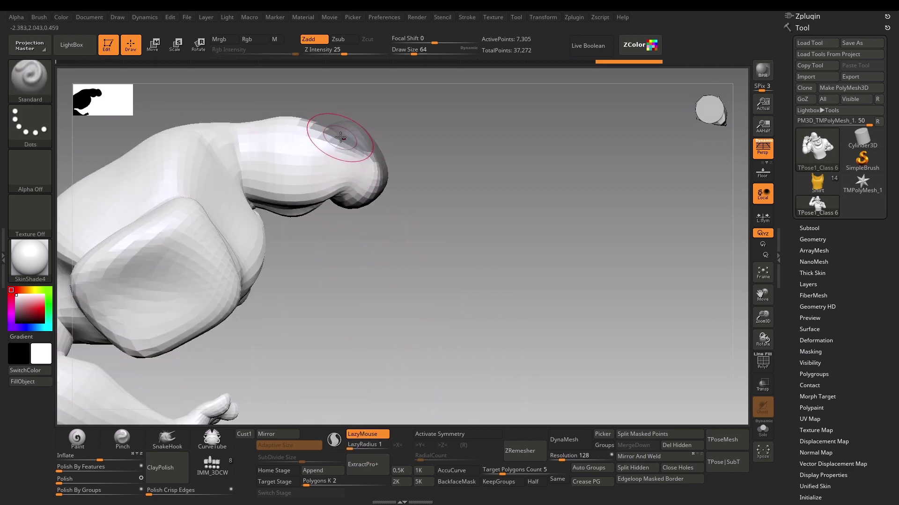
{"action": "left_click_drag", "start_coordinate": [321, 130], "coordinate": [287, 316]}
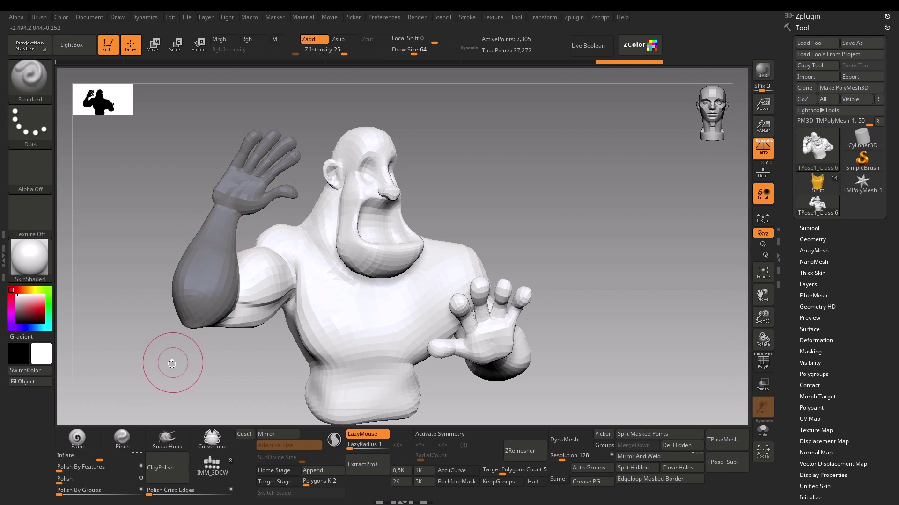
Clean up the mask's edge around the raised arm's elbow from the back and front, and check the polygroups.
{"action": "left_click_drag", "start_coordinate": [172, 363], "coordinate": [422, 226]}
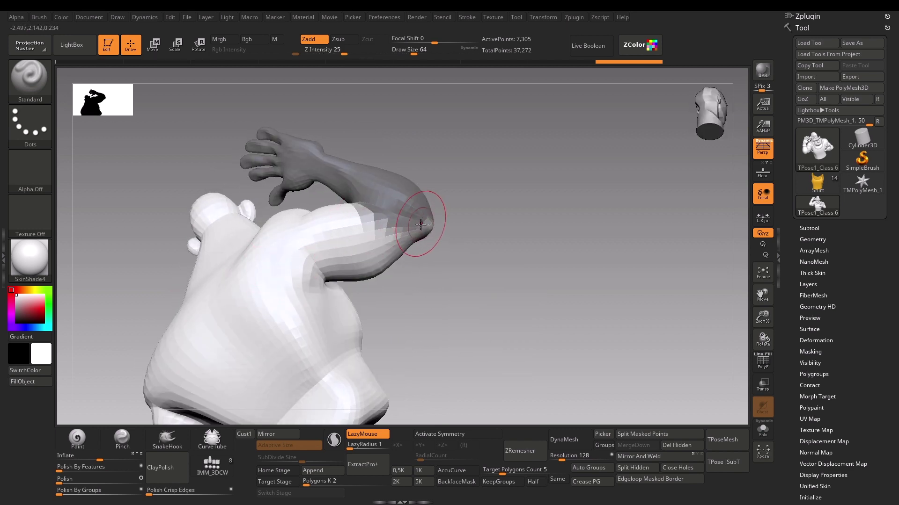
{"action": "left_click_drag", "start_coordinate": [491, 276], "coordinate": [480, 212]}
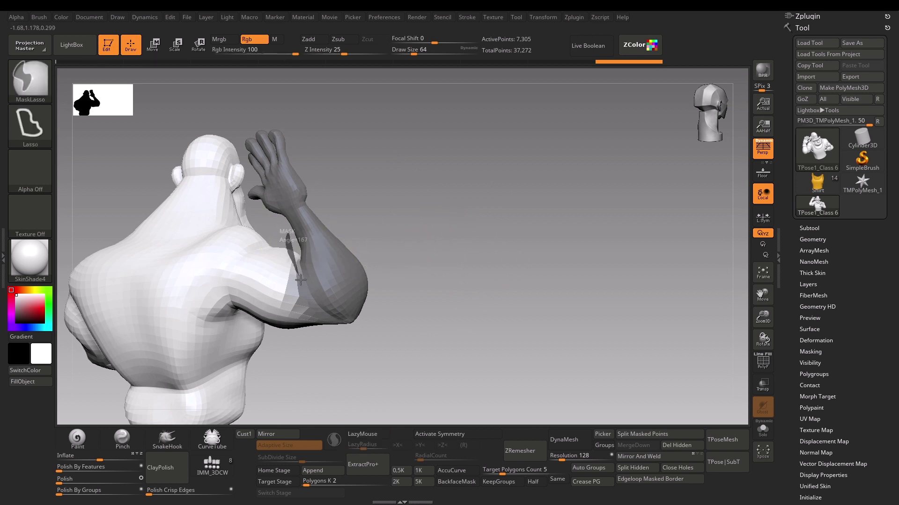
{"action": "mouse_move", "coordinate": [312, 344]}
{"action": "left_mouse_down"}
{"action": "mouse_move", "coordinate": [248, 262]}
{"action": "mouse_move", "coordinate": [255, 300]}
{"action": "left_mouse_up"}
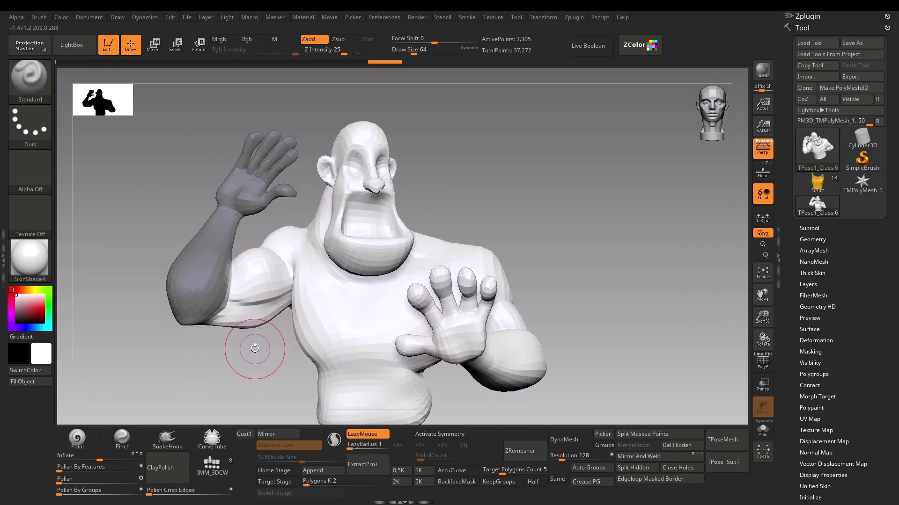
{"action": "left_click_drag", "start_coordinate": [264, 366], "coordinate": [250, 318]}
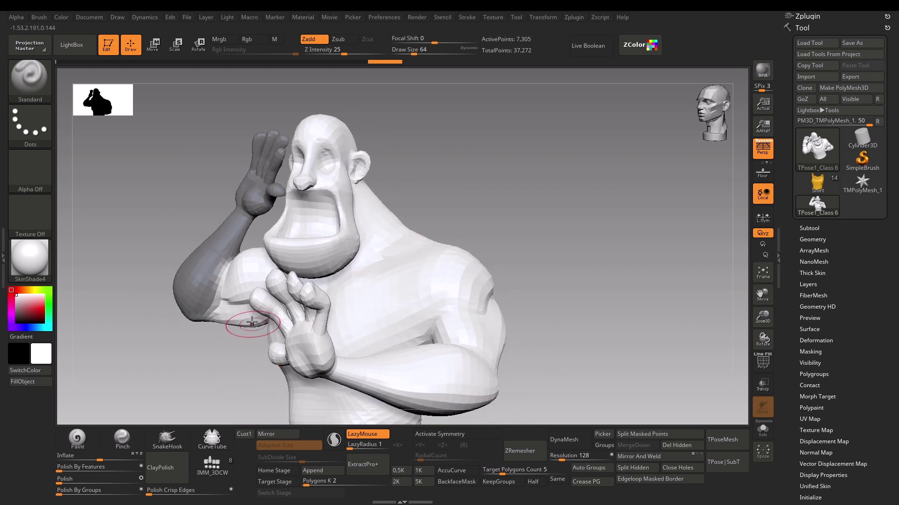
{"action": "key", "text": "ctrl"}
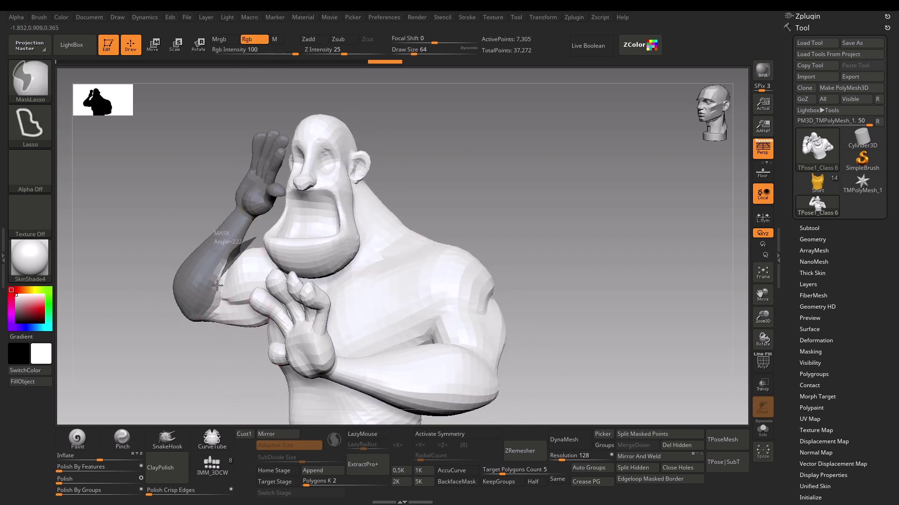
{"action": "key", "text": "shift"}
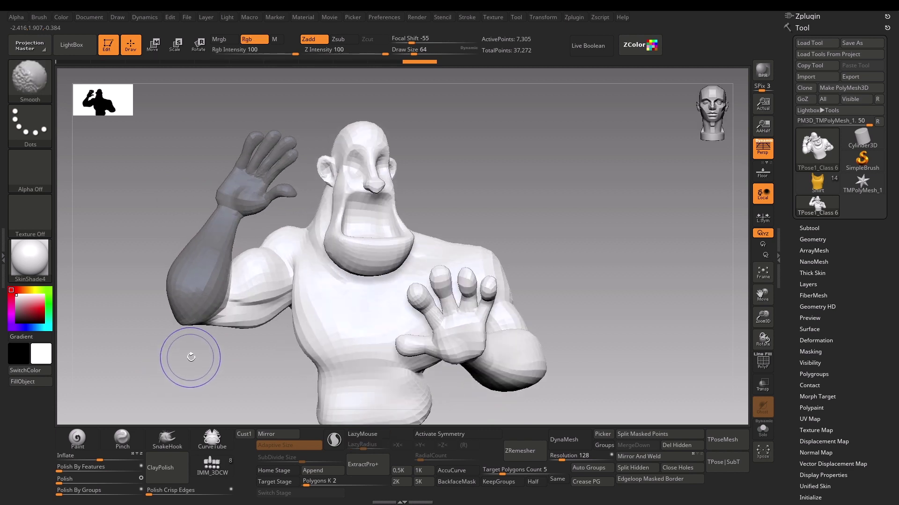
{"action": "key", "text": "shift+f"}
{"action": "key", "text": "shift+f"}
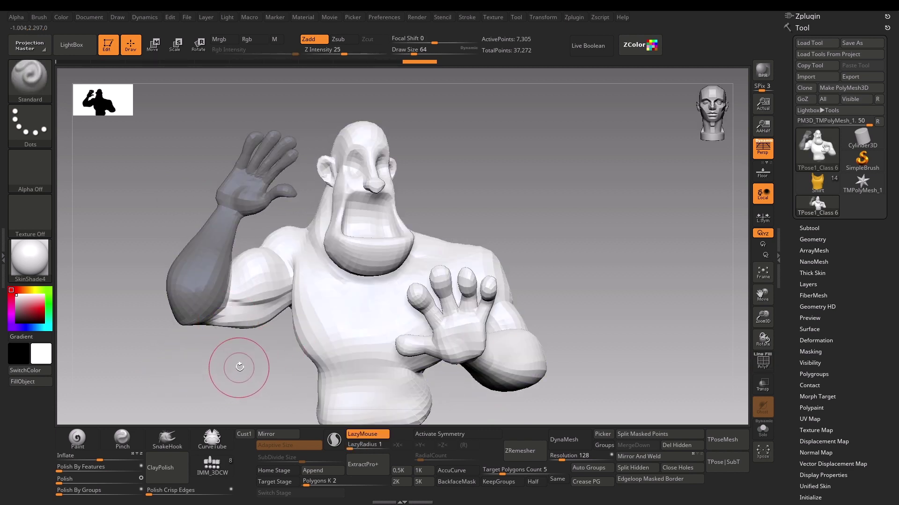
{"action": "mouse_move", "coordinate": [232, 366]}
{"action": "left_mouse_down", "text": "alt"}
{"action": "mouse_move", "coordinate": [225, 368]}
{"action": "mouse_move", "coordinate": [228, 356]}
{"action": "left_mouse_up", "text": "alt"}
{"action": "left_click_drag", "start_coordinate": [225, 302], "coordinate": [246, 308], "text": "alt"}
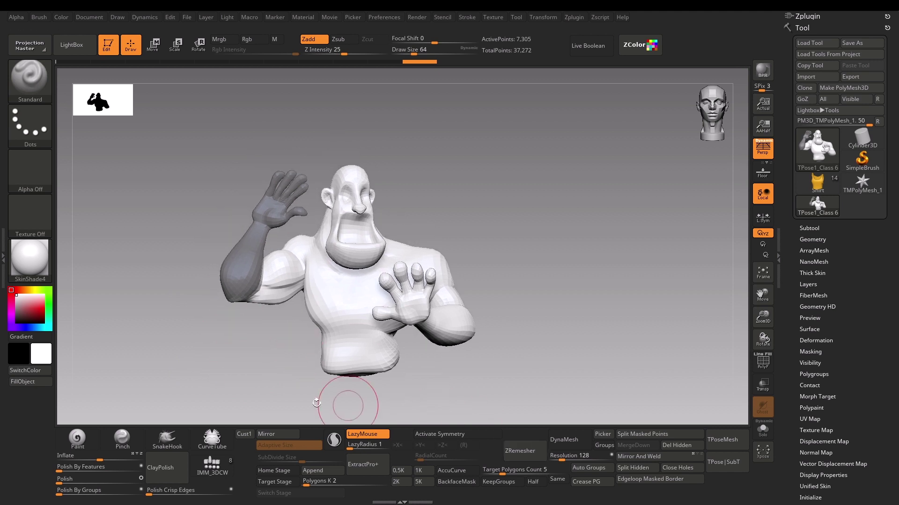
{"action": "right_click_drag", "start_coordinate": [221, 351], "coordinate": [301, 355]}
{"action": "mouse_move", "coordinate": [361, 317]}
{"action": "right_mouse_down", "text": "ctrl"}
{"action": "mouse_move", "coordinate": [374, 380]}
{"action": "mouse_move", "coordinate": [413, 367]}
{"action": "mouse_move", "coordinate": [477, 313]}
{"action": "mouse_move", "coordinate": [301, 345]}
{"action": "right_mouse_up", "text": "ctrl"}
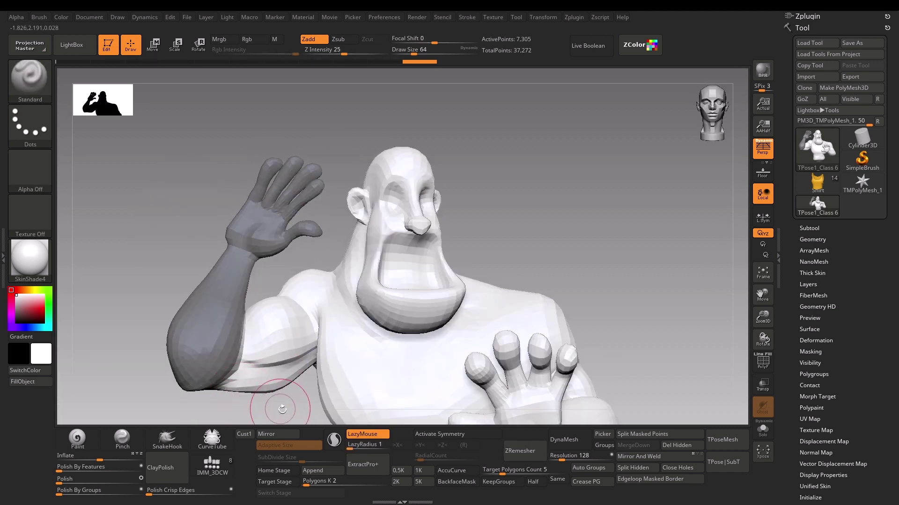
{"action": "mouse_move", "coordinate": [282, 411]}
{"action": "right_mouse_down", "text": "ctrl"}
{"action": "mouse_move", "coordinate": [315, 371]}
{"action": "mouse_move", "coordinate": [296, 354]}
{"action": "right_mouse_up", "text": "ctrl"}
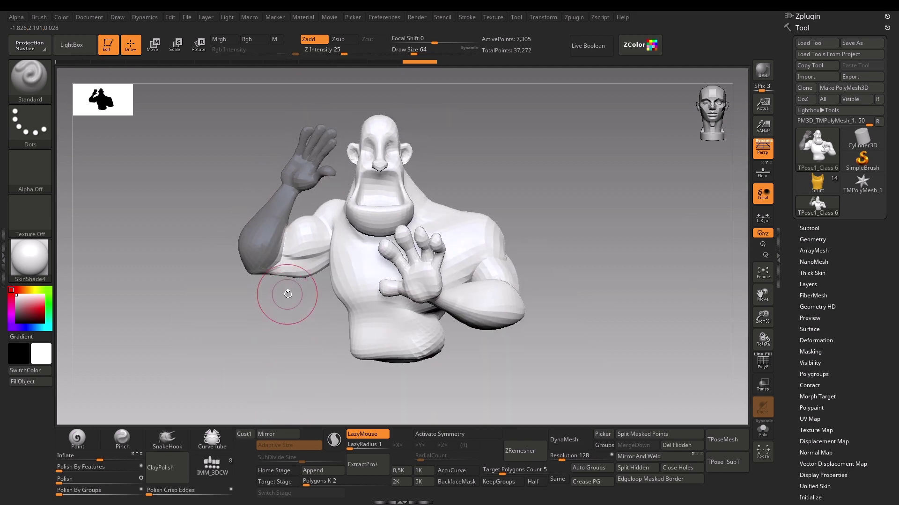
{"action": "mouse_move", "coordinate": [288, 297]}
{"action": "right_mouse_down"}
{"action": "mouse_move", "coordinate": [274, 331]}
{"action": "mouse_move", "coordinate": [301, 376]}
{"action": "right_mouse_up"}
{"action": "mouse_move", "coordinate": [180, 360]}
{"action": "right_mouse_down"}
{"action": "mouse_move", "coordinate": [224, 341]}
{"action": "mouse_move", "coordinate": [377, 391]}
{"action": "mouse_move", "coordinate": [476, 276]}
{"action": "mouse_move", "coordinate": [262, 286]}
{"action": "mouse_move", "coordinate": [173, 328]}
{"action": "mouse_move", "coordinate": [225, 307]}
{"action": "mouse_move", "coordinate": [295, 351]}
{"action": "mouse_move", "coordinate": [305, 330]}
{"action": "right_mouse_up"}
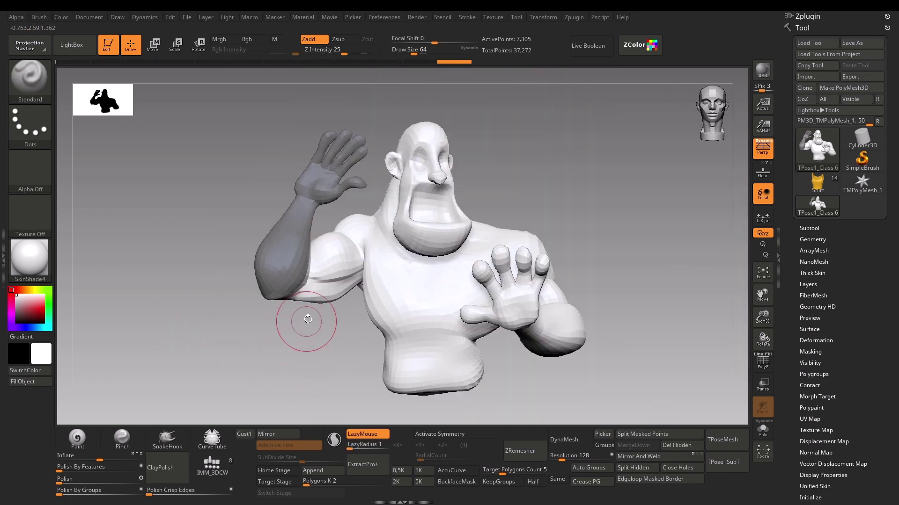
Isolate the wristbands, mask the one on the raised arm, and show the whole mesh again.
{"action": "left_click", "coordinate": [318, 355], "text": "ctrl+shift"}
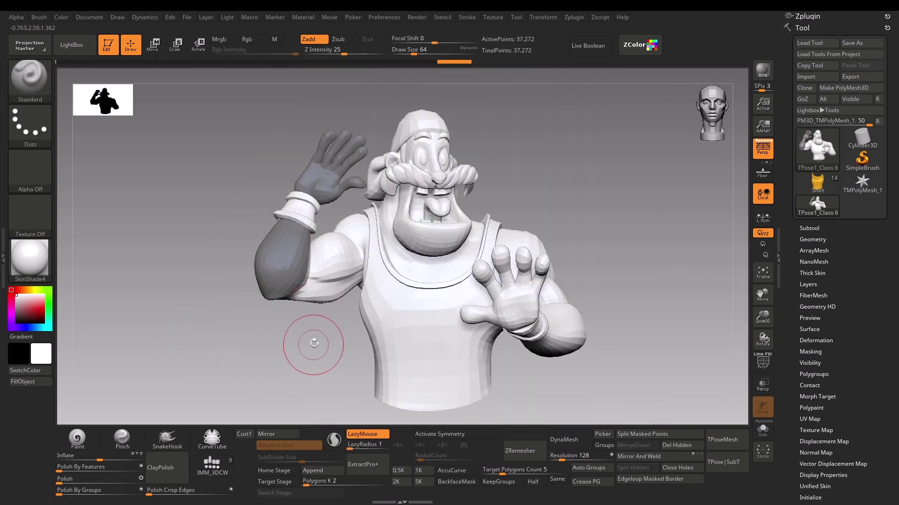
{"action": "left_click", "coordinate": [309, 210], "text": "ctrl+shift"}
{"action": "mouse_move", "coordinate": [312, 211]}
{"action": "right_mouse_down"}
{"action": "mouse_move", "coordinate": [331, 295]}
{"action": "mouse_move", "coordinate": [350, 212]}
{"action": "right_mouse_up"}
{"action": "mouse_move", "coordinate": [371, 137]}
{"action": "left_mouse_down", "text": "ctrl"}
{"action": "mouse_move", "coordinate": [234, 187]}
{"action": "mouse_move", "coordinate": [372, 245]}
{"action": "mouse_move", "coordinate": [372, 225]}
{"action": "left_mouse_up", "text": "ctrl"}
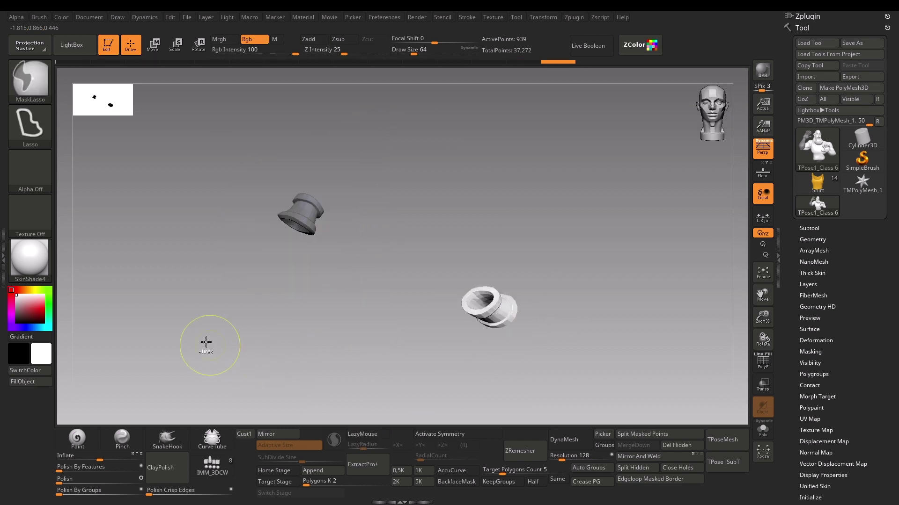
{"action": "left_click", "coordinate": [128, 353], "text": "ctrl+shift"}
Turn the masked forearm, hand and wristband into one polygroup and check it in the wireframe display.
{"action": "mouse_move", "coordinate": [205, 355]}
{"action": "right_mouse_down"}
{"action": "mouse_move", "coordinate": [229, 378]}
{"action": "mouse_move", "coordinate": [234, 363]}
{"action": "mouse_move", "coordinate": [225, 361]}
{"action": "right_mouse_up"}
{"action": "key", "text": "ctrl"}
{"action": "key", "text": "ctrl+w"}
{"action": "key", "text": "shift+f"}
{"action": "key", "text": "shift+f"}
Activate the Move gizmo and mask everything except the raised forearm's polygroup, with the gizmo placed near the elbow.
{"action": "key", "text": "w"}
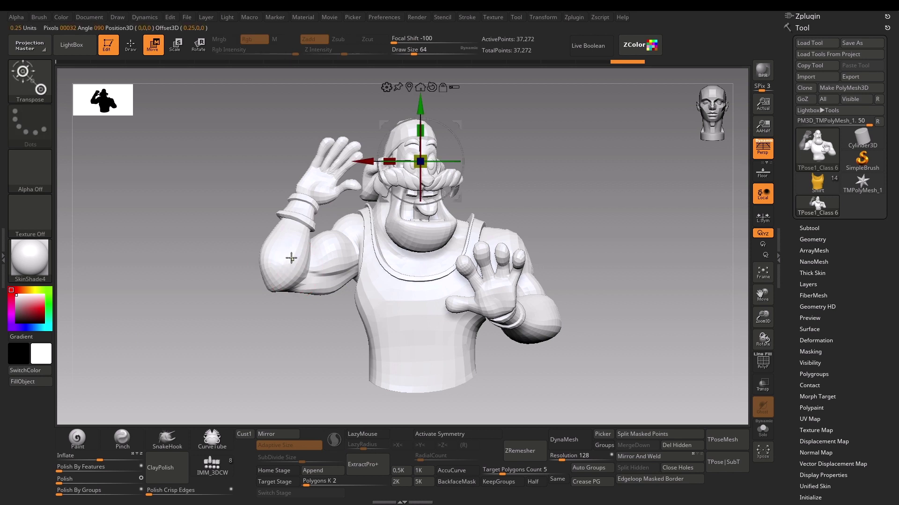
{"action": "left_click", "coordinate": [291, 256], "text": "ctrl"}
{"action": "right_click_drag", "start_coordinate": [279, 337], "coordinate": [304, 329]}
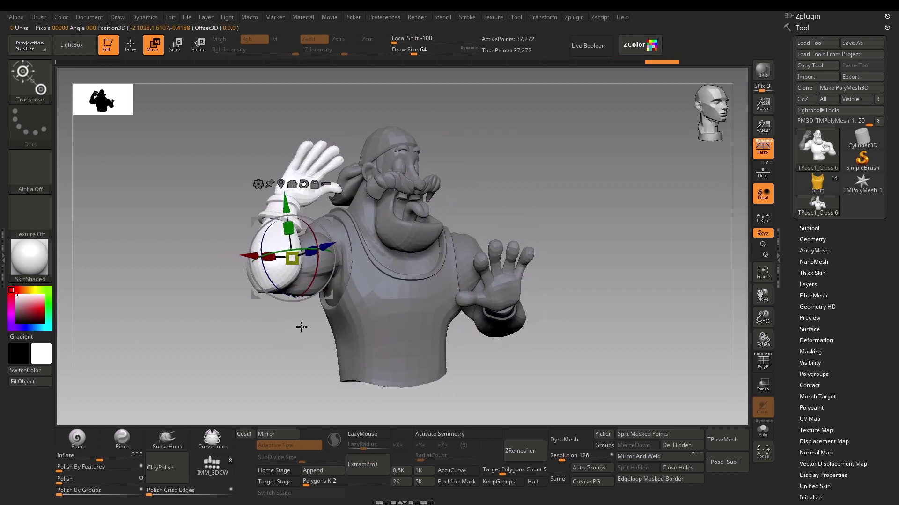
Switch from the gizmo to the Transpose line and draw it upward from the raised arm's elbow.
{"action": "key", "text": "t"}
{"action": "key", "text": "Escape"}
{"action": "key", "text": "y"}
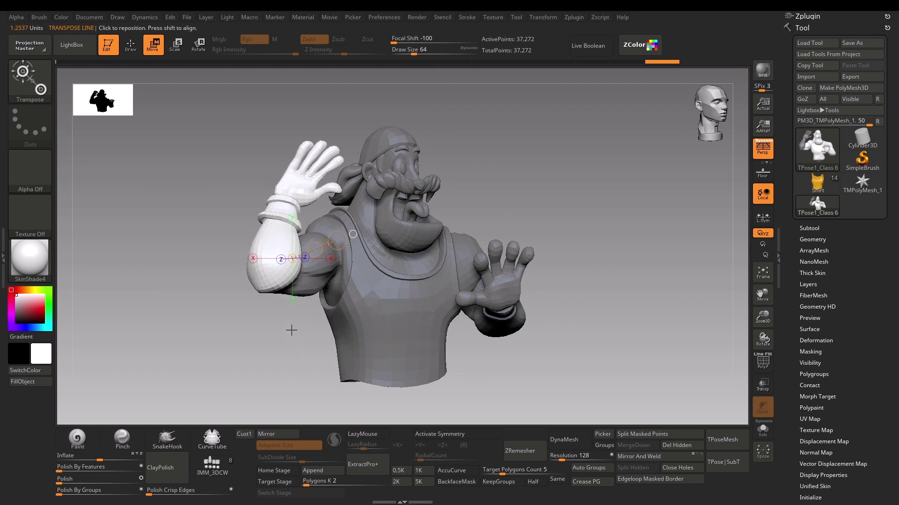
{"action": "right_click_drag", "start_coordinate": [252, 350], "coordinate": [273, 286]}
{"action": "left_click_drag", "start_coordinate": [273, 285], "coordinate": [262, 125]}
{"action": "right_click_drag", "start_coordinate": [262, 124], "coordinate": [292, 263]}
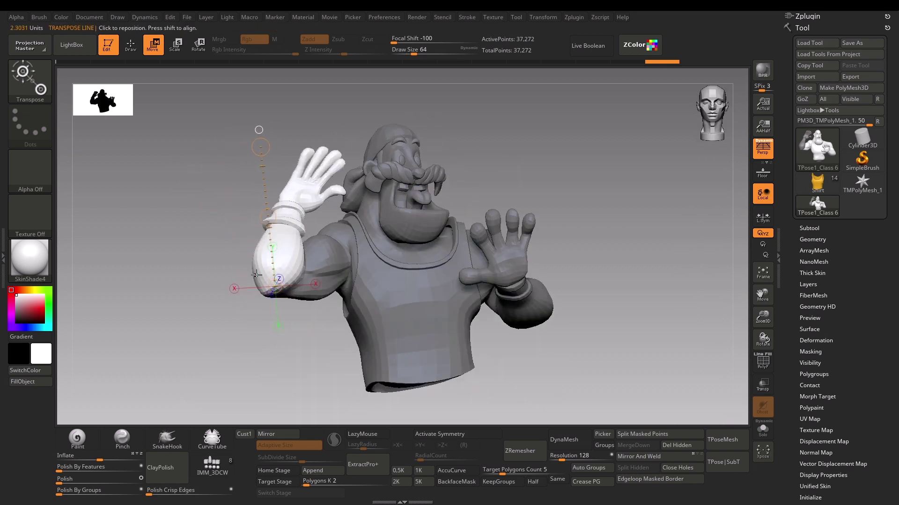
Redraw the Transpose line along the raised forearm so it runs from the elbow to well above the hand.
{"action": "left_click_drag", "start_coordinate": [258, 276], "coordinate": [314, 94]}
{"action": "mouse_move", "coordinate": [314, 93]}
{"action": "right_mouse_down"}
{"action": "mouse_move", "coordinate": [421, 117]}
{"action": "mouse_move", "coordinate": [435, 136]}
{"action": "right_mouse_up"}
{"action": "right_click_drag", "start_coordinate": [383, 171], "coordinate": [430, 236], "text": "alt"}
{"action": "left_click_drag", "start_coordinate": [311, 378], "coordinate": [250, 201]}
{"action": "mouse_move", "coordinate": [393, 239]}
{"action": "right_mouse_down"}
{"action": "mouse_move", "coordinate": [318, 267]}
{"action": "mouse_move", "coordinate": [291, 289]}
{"action": "right_mouse_up"}
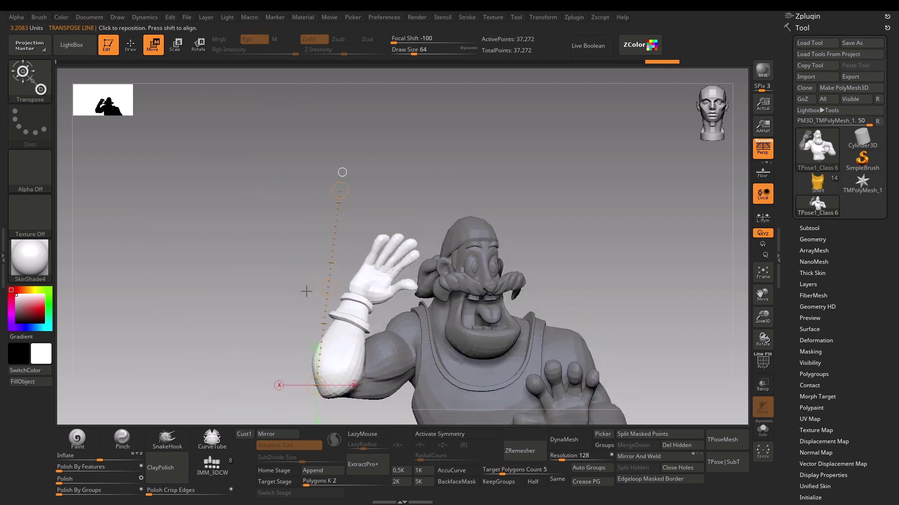
{"action": "right_click_drag", "start_coordinate": [248, 342], "coordinate": [279, 294], "text": "alt"}
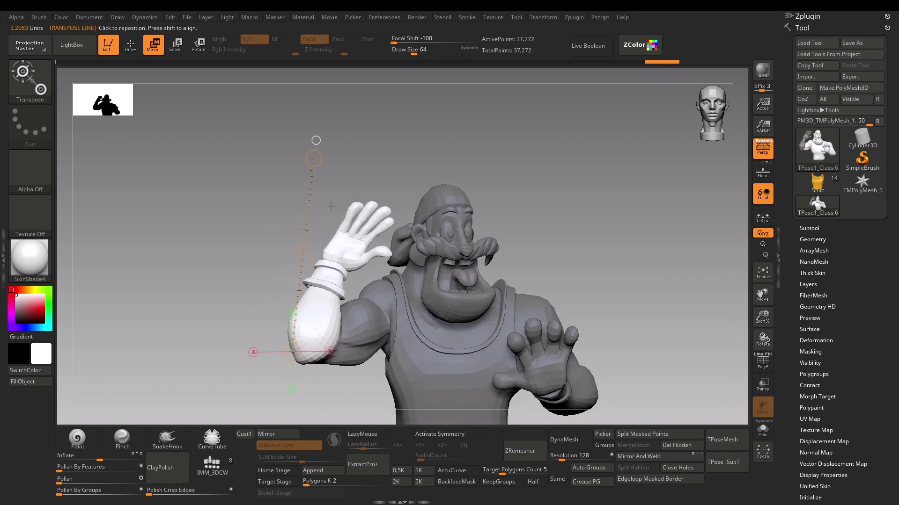
Rotate the unmasked forearm about the elbow with the Transpose line, aligning the pivot end to the elbow from below.
{"action": "key", "text": "r"}
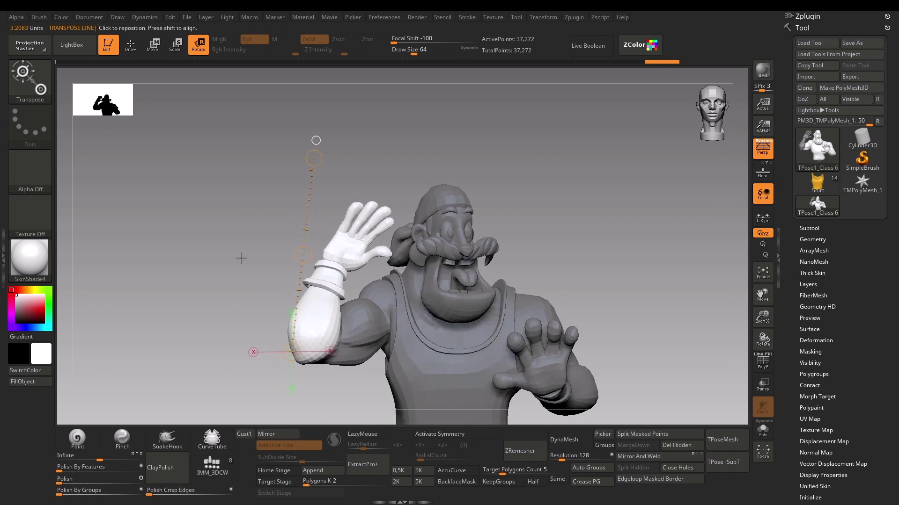
{"action": "right_click_drag", "start_coordinate": [234, 270], "coordinate": [294, 332]}
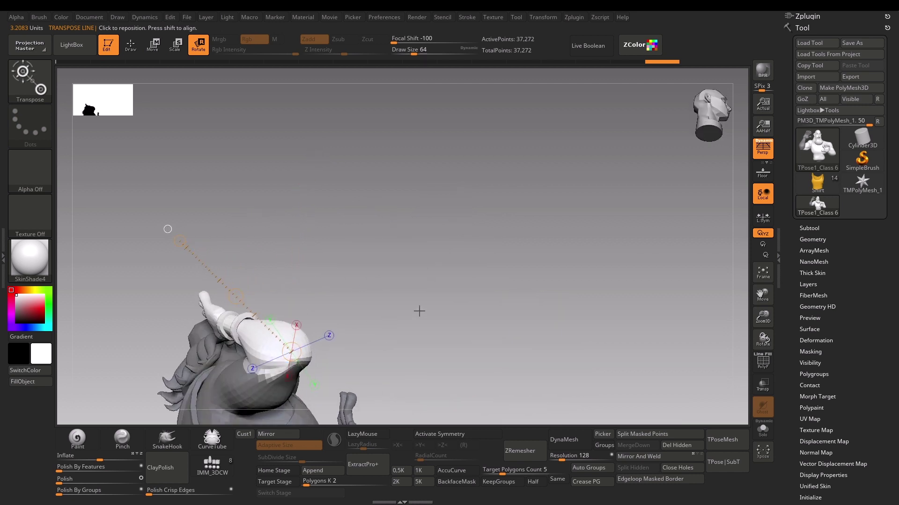
{"action": "right_click_drag", "start_coordinate": [422, 311], "coordinate": [310, 351], "text": "shift"}
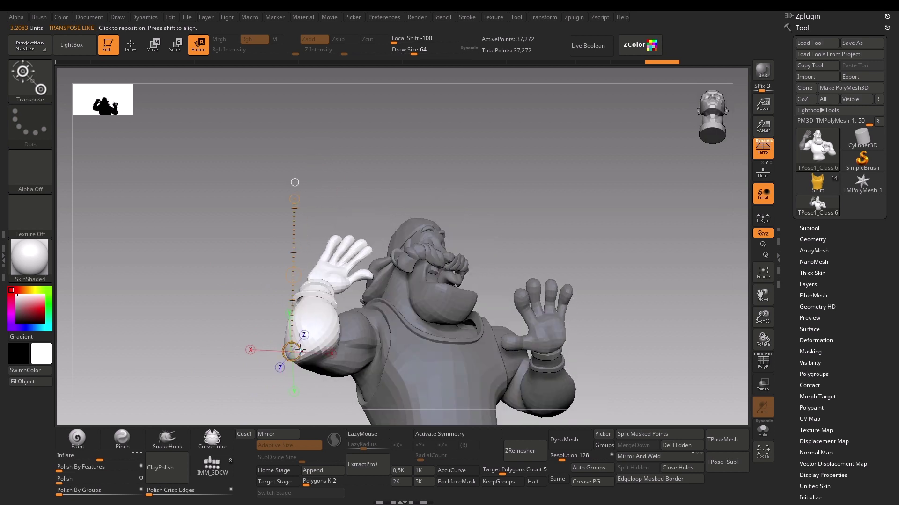
{"action": "left_click_drag", "start_coordinate": [294, 351], "coordinate": [303, 356]}
{"action": "right_click_drag", "start_coordinate": [253, 325], "coordinate": [252, 362], "text": "shift"}
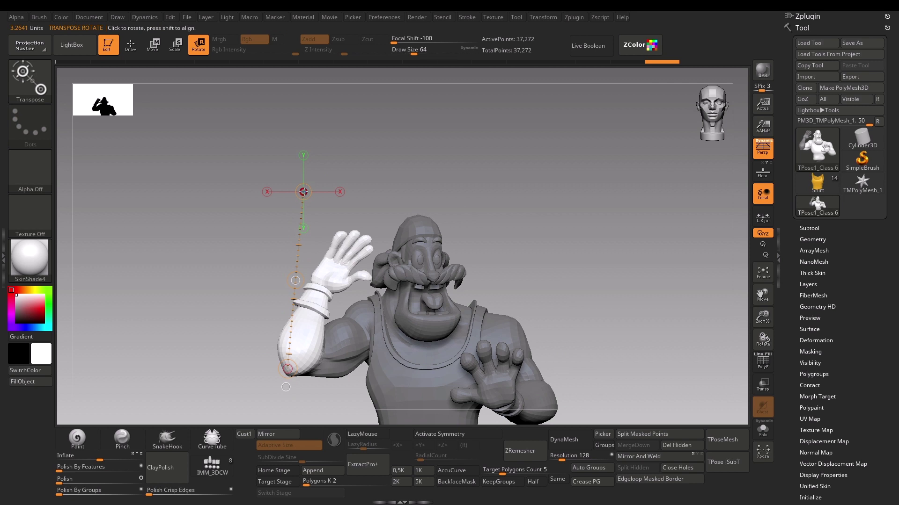
{"action": "left_click_drag", "start_coordinate": [304, 192], "coordinate": [324, 195]}
{"action": "mouse_move", "coordinate": [282, 294]}
{"action": "right_mouse_down"}
{"action": "mouse_move", "coordinate": [266, 294]}
{"action": "mouse_move", "coordinate": [365, 301]}
{"action": "mouse_move", "coordinate": [285, 296]}
{"action": "mouse_move", "coordinate": [283, 303]}
{"action": "right_mouse_up"}
{"action": "right_click_drag", "start_coordinate": [213, 276], "coordinate": [229, 323], "text": "ctrl"}
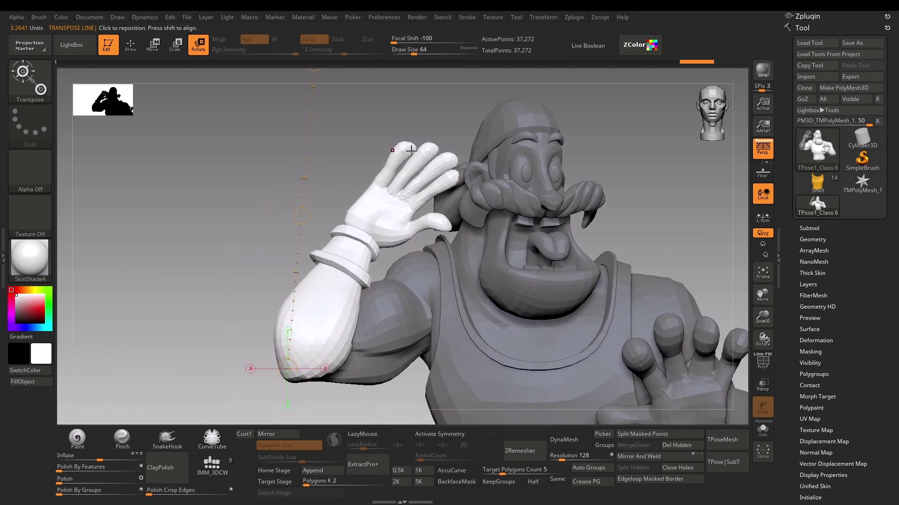
Switch to the Move brush and transfer the adjusted pose back to the subtools with TPose|SubT.
{"action": "key", "text": "q"}
{"action": "mouse_move", "coordinate": [229, 291]}
{"action": "right_mouse_down", "text": "ctrl"}
{"action": "mouse_move", "coordinate": [227, 247]}
{"action": "mouse_move", "coordinate": [200, 195]}
{"action": "right_mouse_up", "text": "ctrl"}
{"action": "key", "text": "b"}
{"action": "key", "text": "m"}
{"action": "key", "text": "v"}
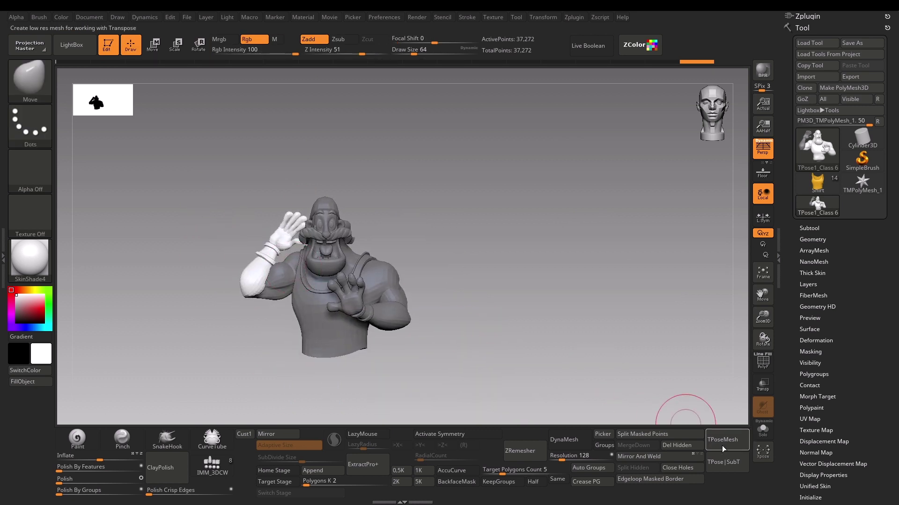
{"action": "left_click", "coordinate": [726, 462]}
{"action": "left_click_drag", "start_coordinate": [446, 241], "coordinate": [460, 225]}
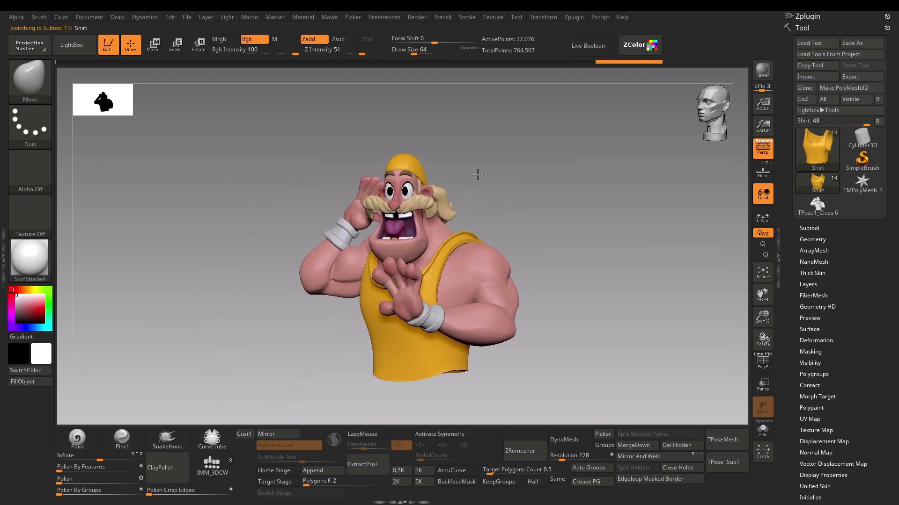
Select the Hairs subtool and push the strands near the raised hand with an enlarged Move brush.
{"action": "left_click_drag", "start_coordinate": [474, 161], "coordinate": [511, 201], "text": "alt"}
{"action": "mouse_move", "coordinate": [467, 256]}
{"action": "left_mouse_down", "text": "alt"}
{"action": "mouse_move", "coordinate": [471, 270]}
{"action": "mouse_move", "coordinate": [492, 212]}
{"action": "mouse_move", "coordinate": [346, 183]}
{"action": "mouse_move", "coordinate": [358, 252]}
{"action": "left_mouse_up", "text": "alt"}
{"action": "left_click", "coordinate": [359, 252], "text": "alt"}
{"action": "key", "text": "shift"}
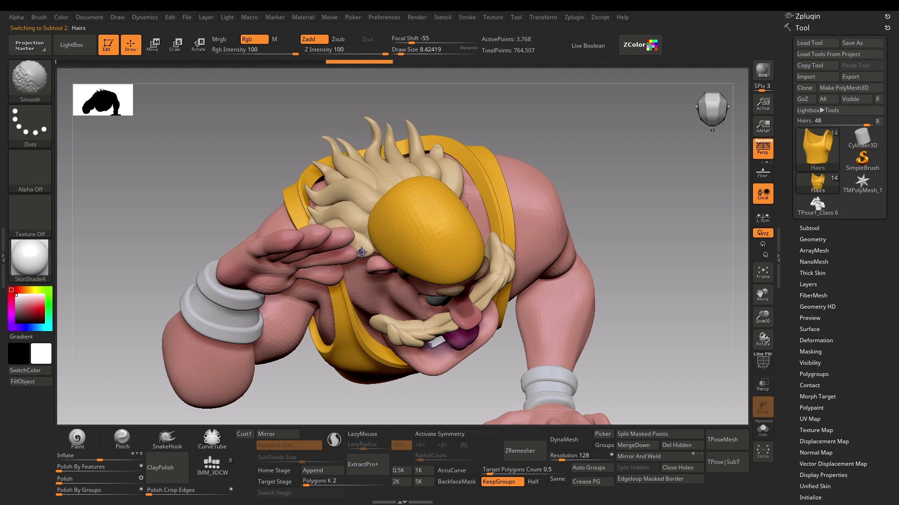
{"action": "key", "text": "bracketright"}
{"action": "key", "text": "bracketright"}
{"action": "key", "text": "bracketright"}
{"action": "key", "text": "bracketright"}
{"action": "key", "text": "bracketright"}
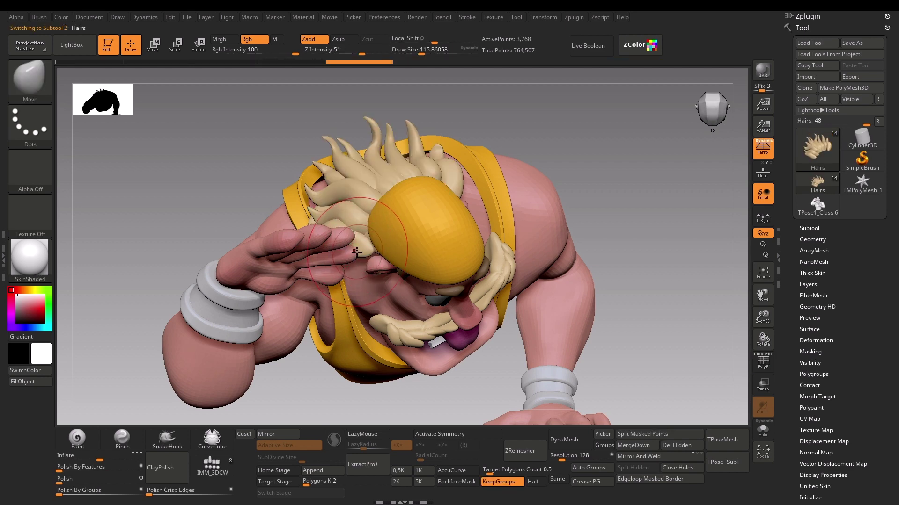
{"action": "mouse_move", "coordinate": [170, 267]}
{"action": "left_mouse_down"}
{"action": "mouse_move", "coordinate": [152, 199]}
{"action": "mouse_move", "coordinate": [162, 178]}
{"action": "left_mouse_up"}
{"action": "mouse_move", "coordinate": [159, 196]}
{"action": "right_mouse_down"}
{"action": "mouse_move", "coordinate": [191, 236]}
{"action": "mouse_move", "coordinate": [206, 240]}
{"action": "mouse_move", "coordinate": [178, 267]}
{"action": "mouse_move", "coordinate": [239, 289]}
{"action": "right_mouse_up"}
{"action": "key", "text": "s"}
{"action": "left_click_drag", "start_coordinate": [344, 246], "coordinate": [337, 245]}
{"action": "mouse_move", "coordinate": [105, 289]}
{"action": "right_mouse_down"}
{"action": "mouse_move", "coordinate": [143, 227]}
{"action": "mouse_move", "coordinate": [183, 281]}
{"action": "mouse_move", "coordinate": [161, 287]}
{"action": "mouse_move", "coordinate": [174, 257]}
{"action": "mouse_move", "coordinate": [153, 271]}
{"action": "mouse_move", "coordinate": [213, 240]}
{"action": "right_mouse_up"}
Select the body and build up the raised hand's palm near the wrist using the Clay brush with Rgb off.
{"action": "left_click", "coordinate": [262, 276], "text": "alt"}
{"action": "key", "text": "b"}
{"action": "key", "text": "c"}
{"action": "key", "text": "l"}
{"action": "left_click", "coordinate": [256, 41]}
{"action": "key", "text": "]"}
{"action": "key", "text": "]"}
{"action": "left_click_drag", "start_coordinate": [272, 260], "coordinate": [241, 294]}
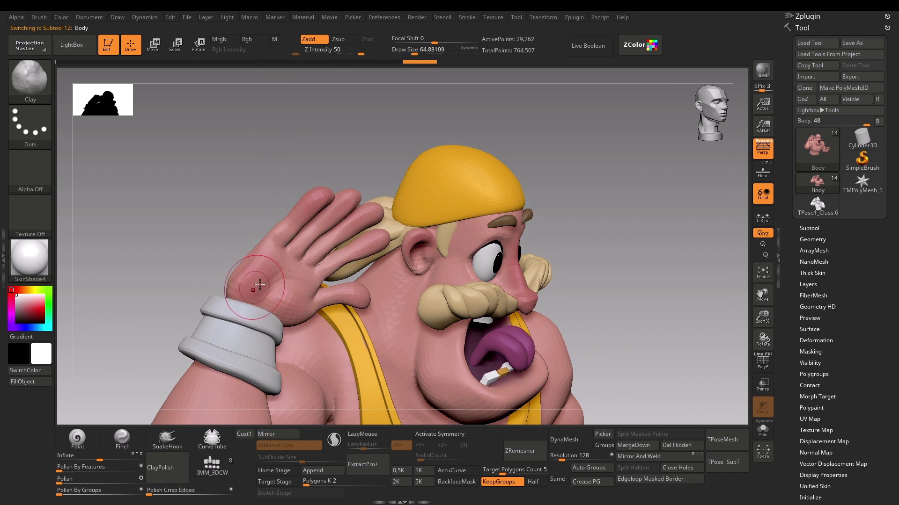
Refine the palm and thumb base of the raised hand with smaller Clay strokes and smoothing.
{"action": "key", "text": "bracketleft"}
{"action": "left_click_drag", "start_coordinate": [289, 262], "coordinate": [310, 281]}
{"action": "key", "text": "s"}
{"action": "left_click_drag", "start_coordinate": [291, 313], "coordinate": [294, 313]}
{"action": "left_click_drag", "start_coordinate": [277, 289], "coordinate": [285, 298]}
{"action": "left_click_drag", "start_coordinate": [157, 293], "coordinate": [139, 270], "text": "alt"}
{"action": "left_click_drag", "start_coordinate": [139, 270], "coordinate": [132, 261]}
{"action": "mouse_move", "coordinate": [194, 287]}
{"action": "left_mouse_down"}
{"action": "mouse_move", "coordinate": [187, 306]}
{"action": "mouse_move", "coordinate": [173, 289]}
{"action": "left_mouse_up"}
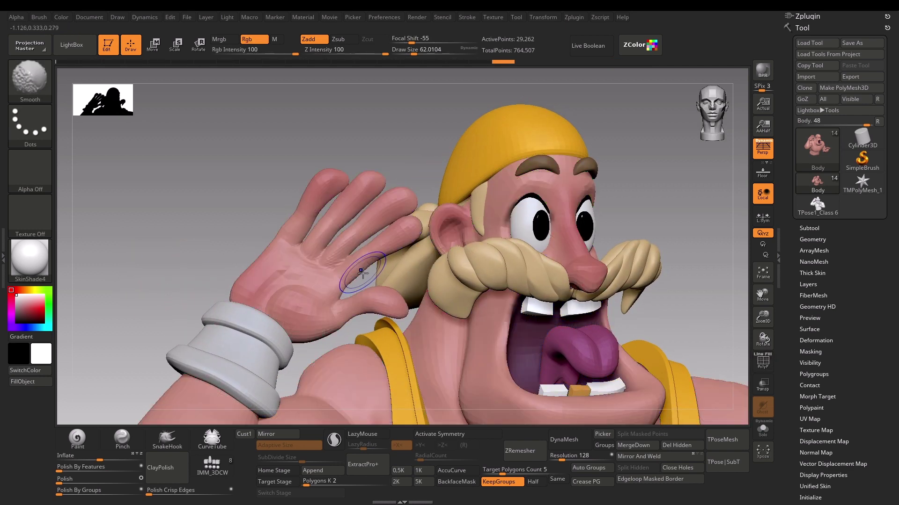
Nudge the lower edge of the raised hand's finger nearest the thumb with Move Topological, and return to the Move brush.
{"action": "key", "text": "b"}
{"action": "key", "text": "m"}
{"action": "key", "text": "t"}
{"action": "key", "text": "s"}
{"action": "left_click_drag", "start_coordinate": [376, 262], "coordinate": [378, 263]}
{"action": "key", "text": "b"}
{"action": "key", "text": "m"}
{"action": "key", "text": "v"}
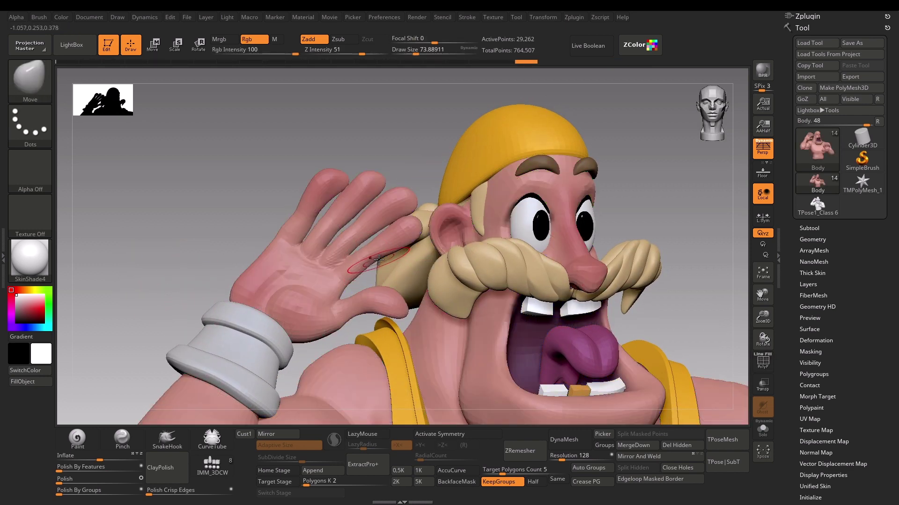
Examine the raised hand and the overall pose from above, the front and the side.
{"action": "key", "text": "Right"}
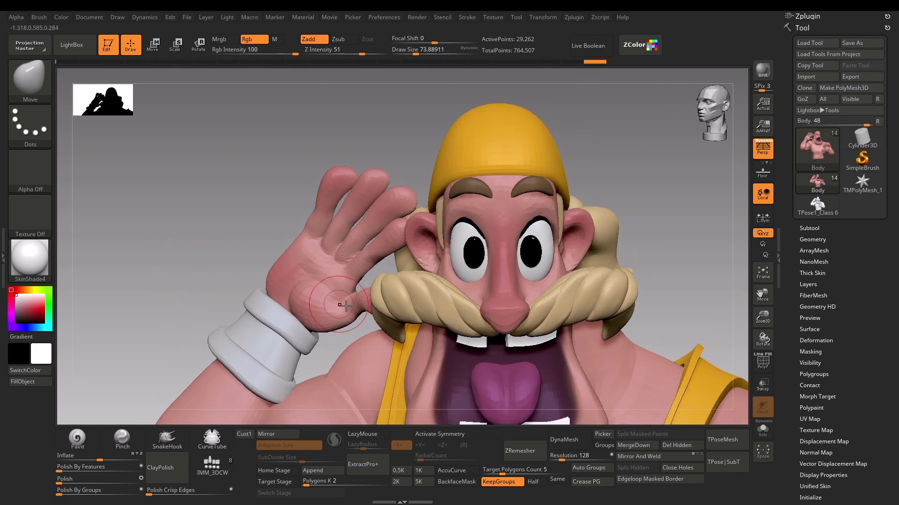
{"action": "right_click_drag", "start_coordinate": [204, 346], "coordinate": [340, 309]}
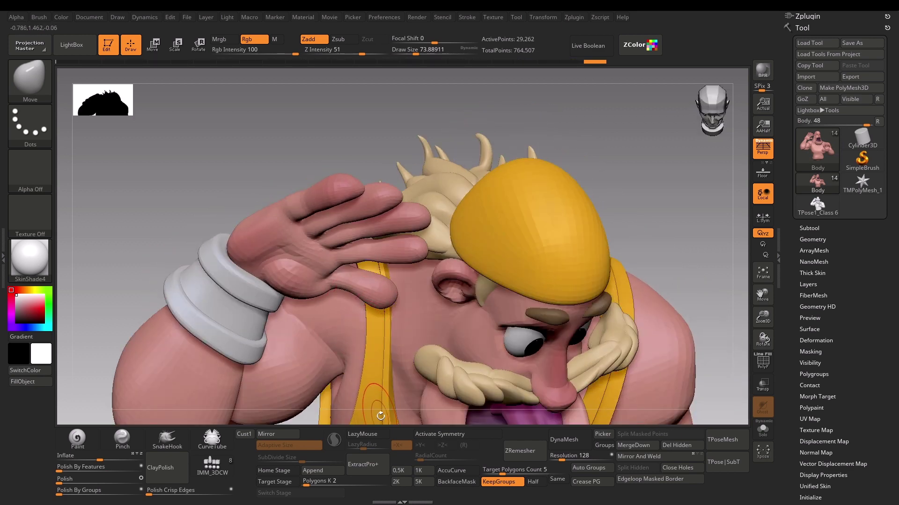
{"action": "right_click_drag", "start_coordinate": [376, 410], "coordinate": [370, 327]}
{"action": "right_click_drag", "start_coordinate": [168, 303], "coordinate": [263, 299], "text": "ctrl"}
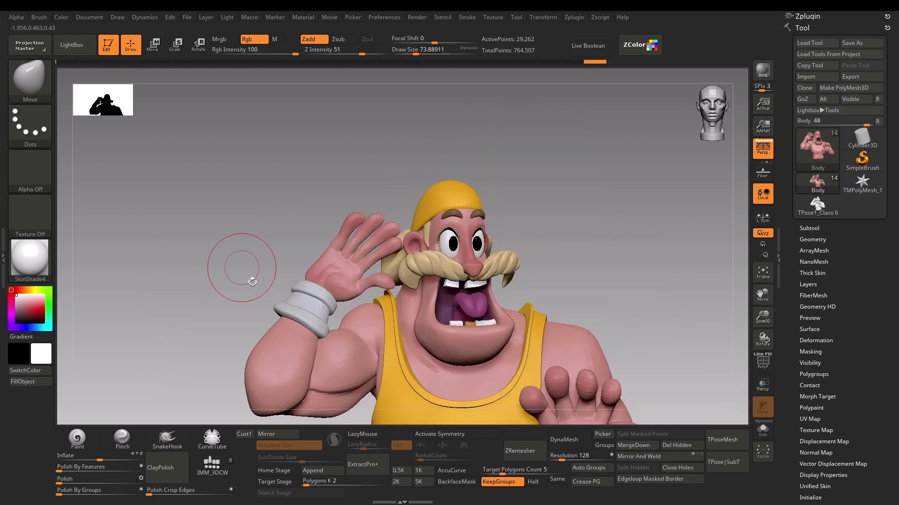
{"action": "right_click_drag", "start_coordinate": [229, 379], "coordinate": [191, 304], "text": "alt"}
{"action": "right_click_drag", "start_coordinate": [231, 415], "coordinate": [180, 410]}
{"action": "right_click_drag", "start_coordinate": [180, 410], "coordinate": [235, 319], "text": "ctrl"}
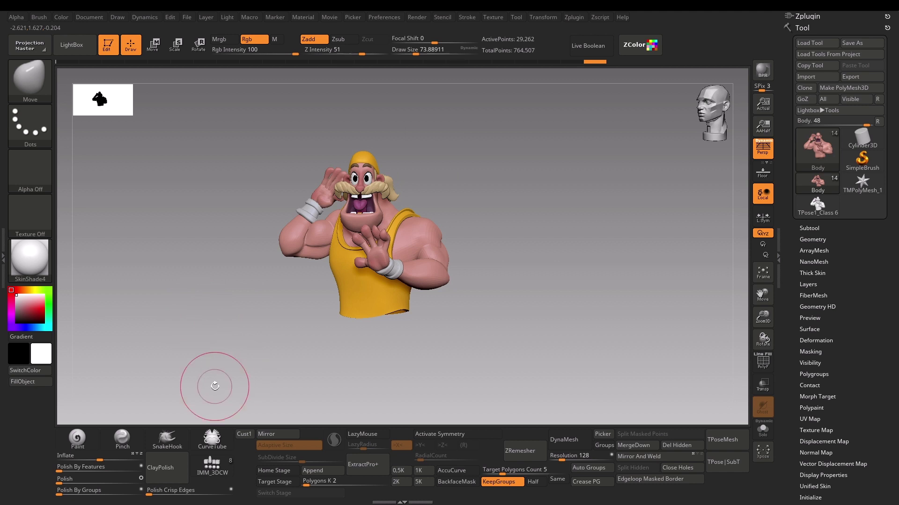
Sculpt the back of the raised arm's shoulder with the Clay brush.
{"action": "right_click_drag", "start_coordinate": [270, 335], "coordinate": [331, 378], "text": "ctrl"}
{"action": "left_click_drag", "start_coordinate": [331, 378], "coordinate": [371, 293]}
{"action": "key", "text": "b"}
{"action": "key", "text": "c"}
{"action": "key", "text": "l"}
{"action": "key", "text": "s"}
{"action": "left_click", "coordinate": [354, 263]}
{"action": "left_click_drag", "start_coordinate": [360, 248], "coordinate": [355, 255]}
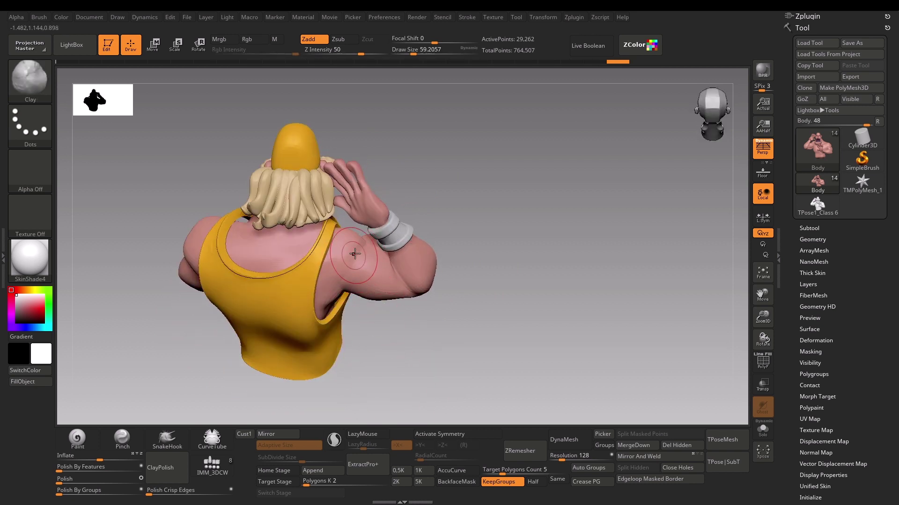
{"action": "mouse_move", "coordinate": [424, 360]}
{"action": "left_mouse_down"}
{"action": "mouse_move", "coordinate": [424, 286]}
{"action": "mouse_move", "coordinate": [463, 368]}
{"action": "mouse_move", "coordinate": [415, 357]}
{"action": "left_mouse_up"}
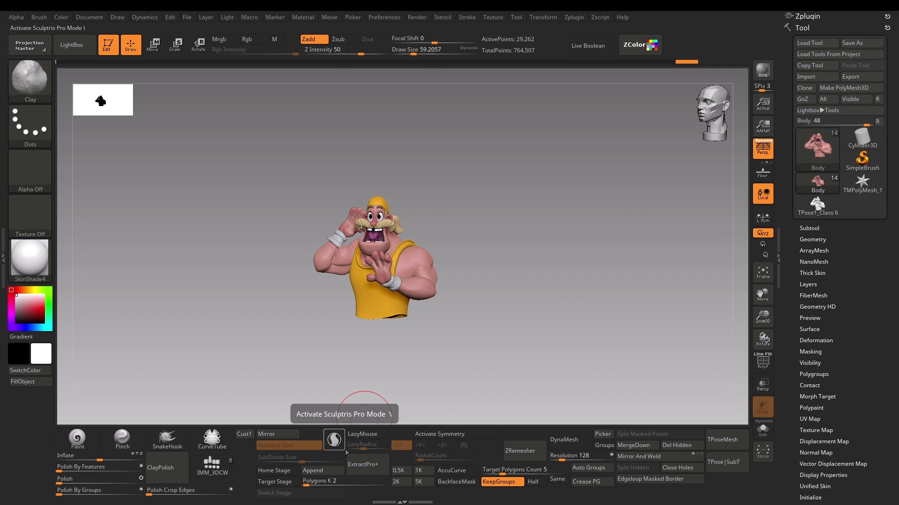
Select the shirt, check its wireframe, and adjust its shoulder strap with the Move brush.
{"action": "left_click_drag", "start_coordinate": [472, 216], "coordinate": [464, 415], "text": "alt"}
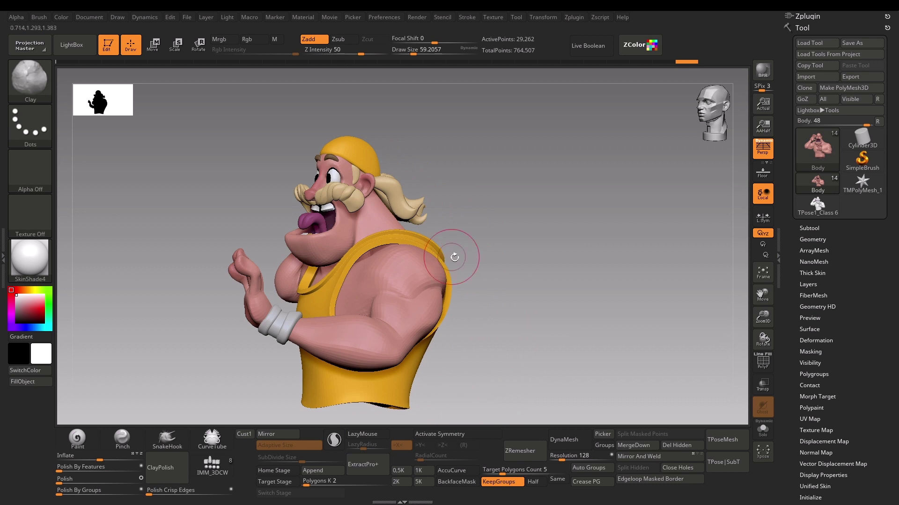
{"action": "left_click", "coordinate": [412, 242], "text": "alt"}
{"action": "key", "text": "shift+f"}
{"action": "key", "text": "shift+f"}
{"action": "left_click_drag", "start_coordinate": [470, 216], "coordinate": [494, 268]}
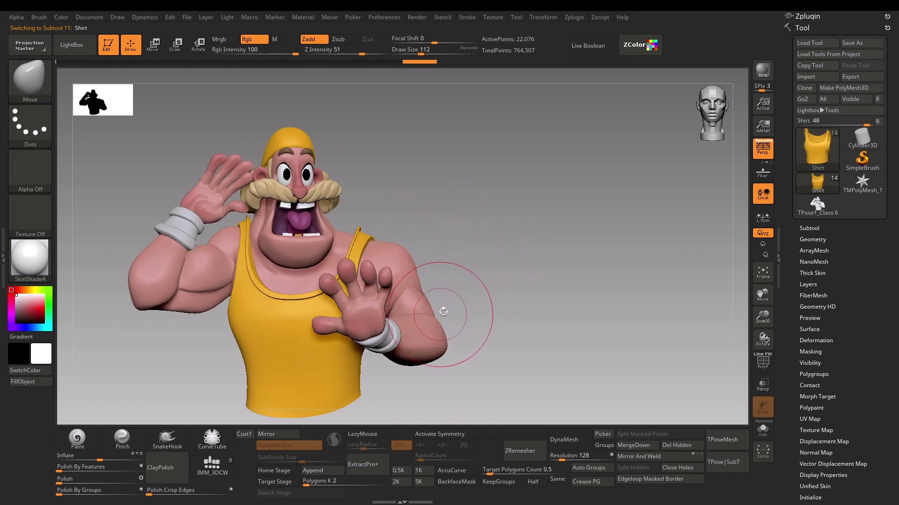
{"action": "left_click_drag", "start_coordinate": [441, 314], "coordinate": [489, 309], "text": "alt"}
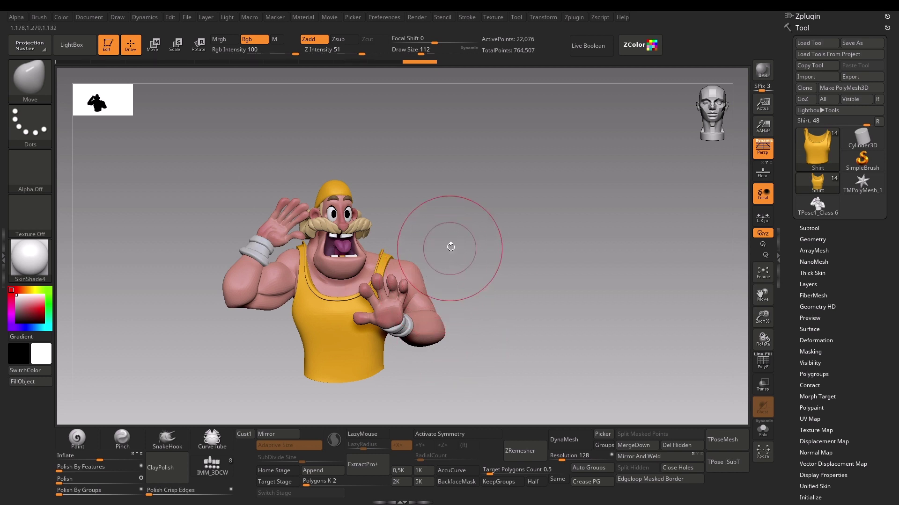
{"action": "left_click_drag", "start_coordinate": [449, 247], "coordinate": [226, 295], "text": "alt"}
{"action": "mouse_move", "coordinate": [140, 372]}
{"action": "left_mouse_down"}
{"action": "mouse_move", "coordinate": [468, 272]}
{"action": "mouse_move", "coordinate": [463, 247]}
{"action": "mouse_move", "coordinate": [435, 271]}
{"action": "mouse_move", "coordinate": [429, 261]}
{"action": "mouse_move", "coordinate": [431, 290]}
{"action": "left_mouse_up"}
{"action": "key", "text": "s"}
{"action": "left_click_drag", "start_coordinate": [236, 245], "coordinate": [257, 239]}
Select the body, undo the first move stroke, and reshape the forward-reaching arm's shoulder contour with a resized Move brush.
{"action": "left_click", "coordinate": [238, 253], "text": "alt"}
{"action": "key", "text": "s"}
{"action": "mouse_move", "coordinate": [463, 270]}
{"action": "left_mouse_down"}
{"action": "mouse_move", "coordinate": [437, 257]}
{"action": "mouse_move", "coordinate": [419, 262]}
{"action": "left_mouse_up"}
{"action": "key", "text": "ctrl+z"}
{"action": "key", "text": "s"}
{"action": "left_click_drag", "start_coordinate": [413, 264], "coordinate": [420, 263]}
{"action": "left_click_drag", "start_coordinate": [417, 265], "coordinate": [471, 260], "text": "shift"}
{"action": "key", "text": "s"}
Refine the same shoulder's contour with a small Move stroke, and check the body's wireframe and silhouette.
{"action": "key", "text": "shift+f"}
{"action": "key", "text": "shift+f"}
{"action": "key", "text": "s"}
{"action": "mouse_move", "coordinate": [417, 257]}
{"action": "left_mouse_down"}
{"action": "mouse_move", "coordinate": [425, 257]}
{"action": "mouse_move", "coordinate": [414, 255]}
{"action": "left_mouse_up"}
{"action": "key", "text": "s"}
{"action": "key", "text": "f"}
{"action": "mouse_move", "coordinate": [491, 262]}
{"action": "left_mouse_down"}
{"action": "mouse_move", "coordinate": [506, 259]}
{"action": "mouse_move", "coordinate": [422, 263]}
{"action": "mouse_move", "coordinate": [509, 277]}
{"action": "left_mouse_up"}
{"action": "key", "text": "shift+f"}
{"action": "key", "text": "shift+f"}
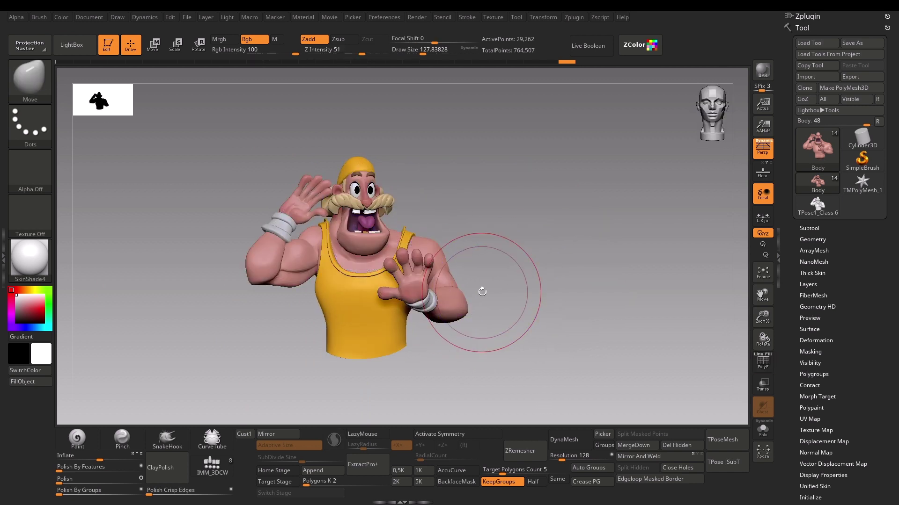